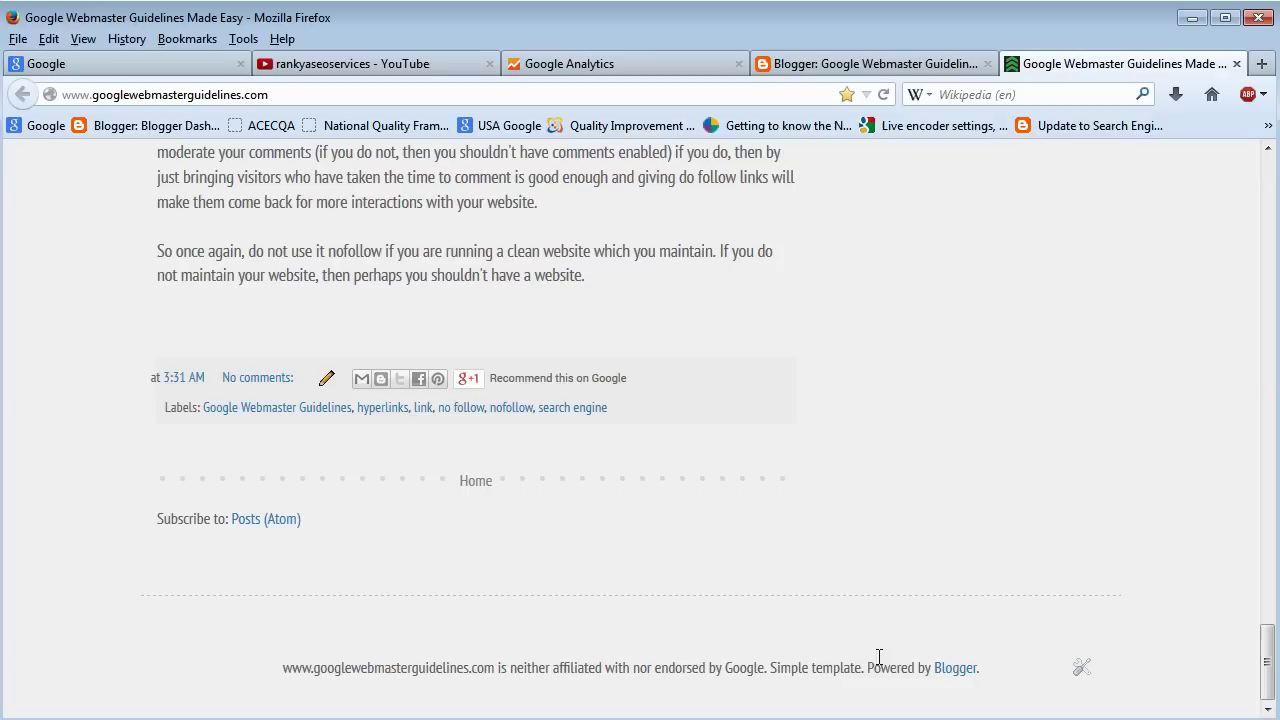
Step: Highlight the Powered by Blogger footer text and the blog's domain name on the page
{"action": "left_click_drag", "start_coordinate": [867, 667], "coordinate": [990, 672]}
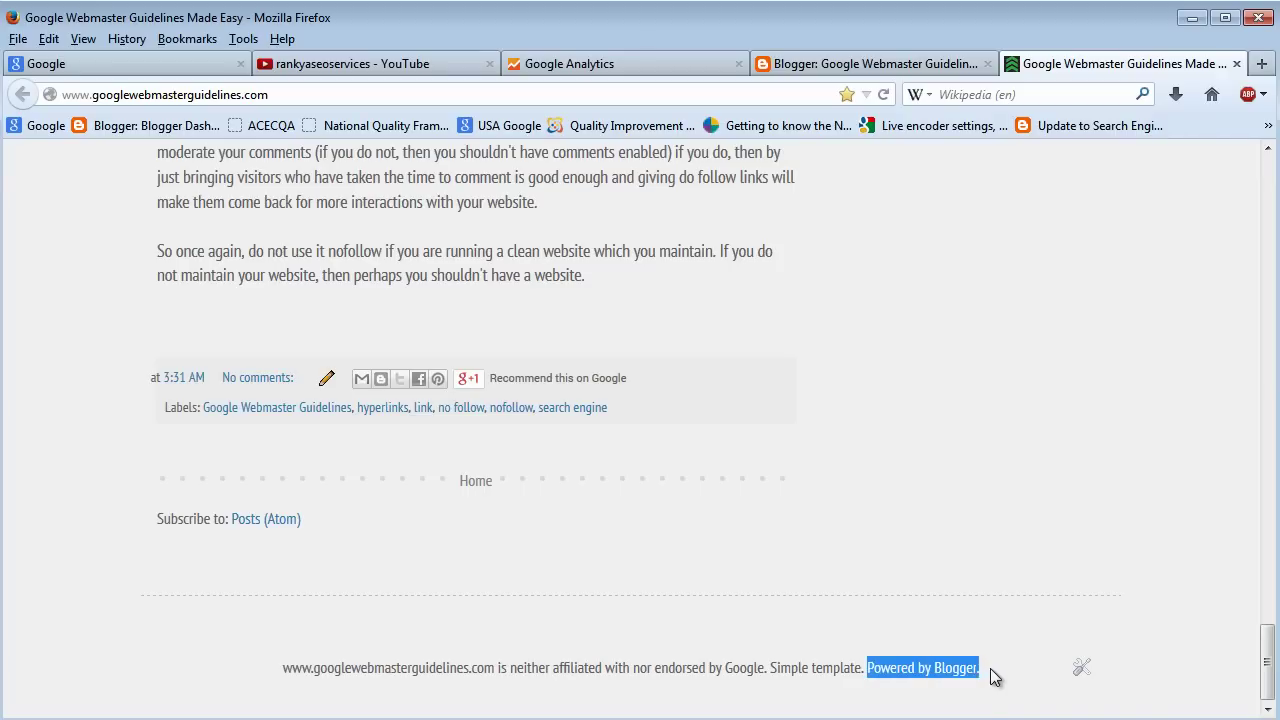
{"action": "double_click", "coordinate": [121, 95]}
{"action": "left_click", "coordinate": [121, 95]}
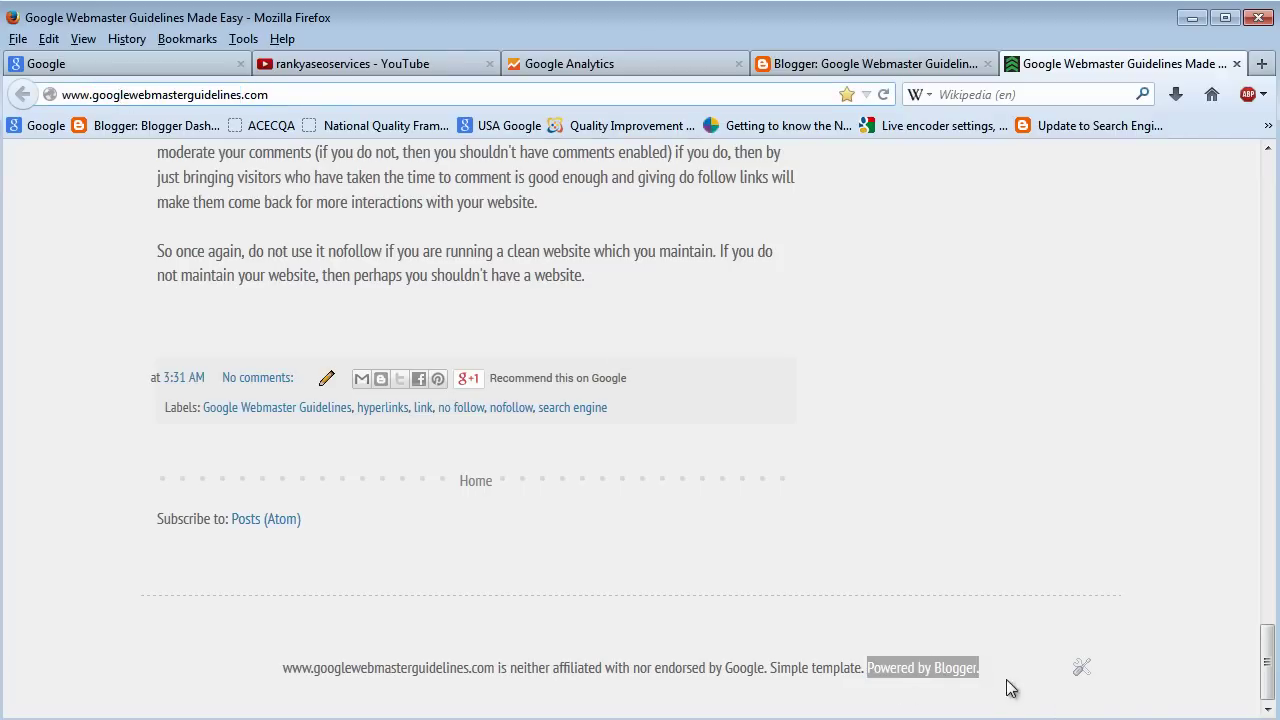
Step: Copy the GoogleGuidelines property's Analytics tracking code into Notepad
{"action": "left_click", "coordinate": [630, 62]}
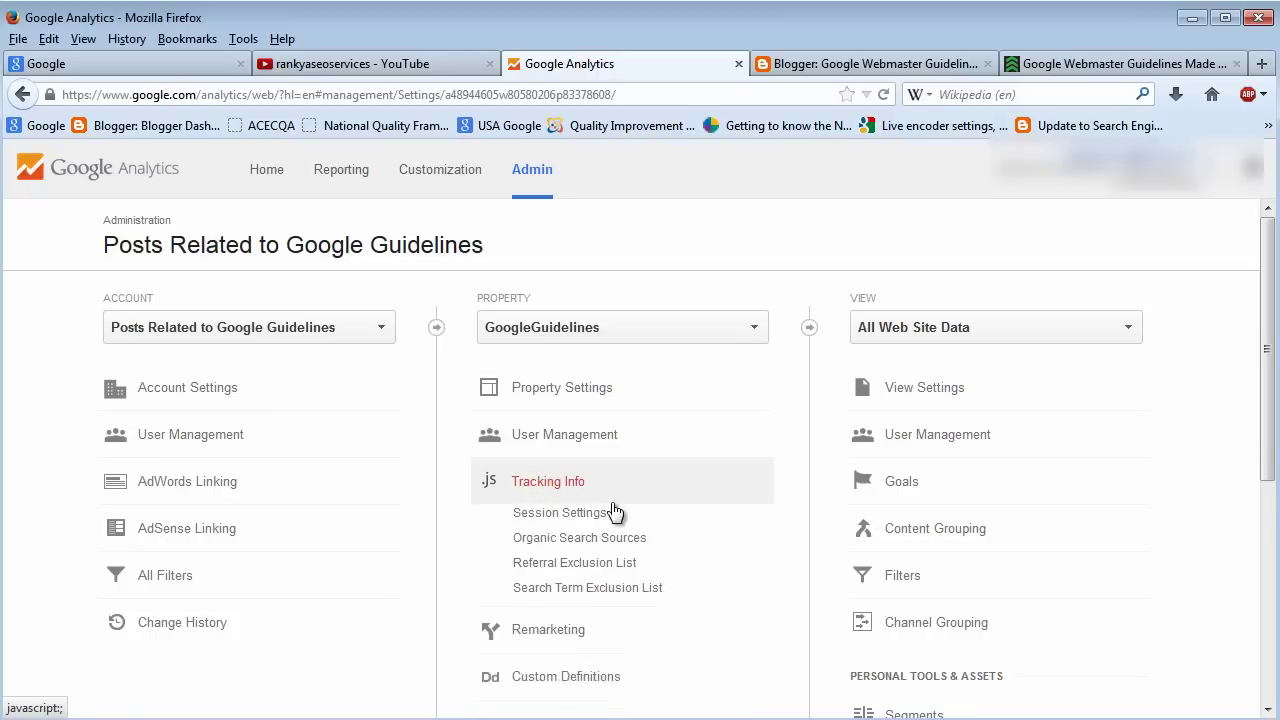
{"action": "left_click", "coordinate": [556, 518]}
{"action": "left_click", "coordinate": [548, 566]}
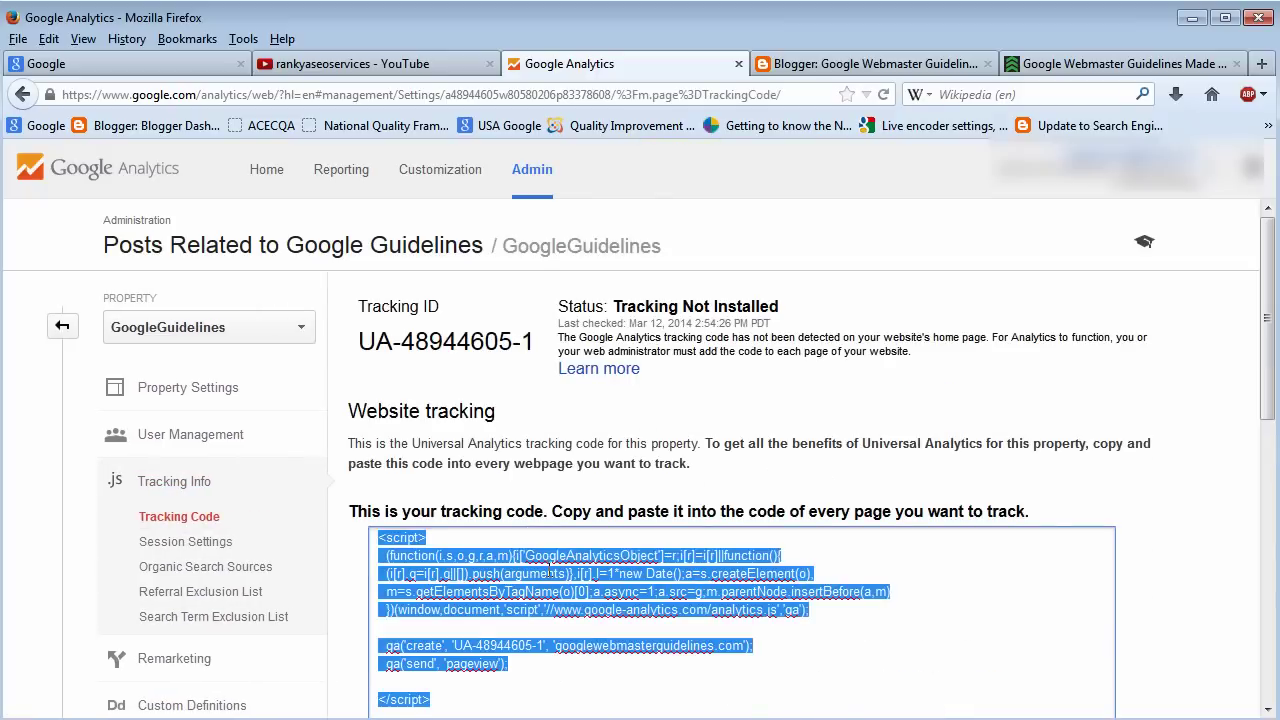
{"action": "right_click", "coordinate": [548, 568]}
{"action": "left_click", "coordinate": [598, 636]}
{"action": "key", "text": "ctrl+v"}
{"action": "left_click_drag", "start_coordinate": [651, 303], "coordinate": [522, 196]}
{"action": "left_click", "coordinate": [681, 295]}
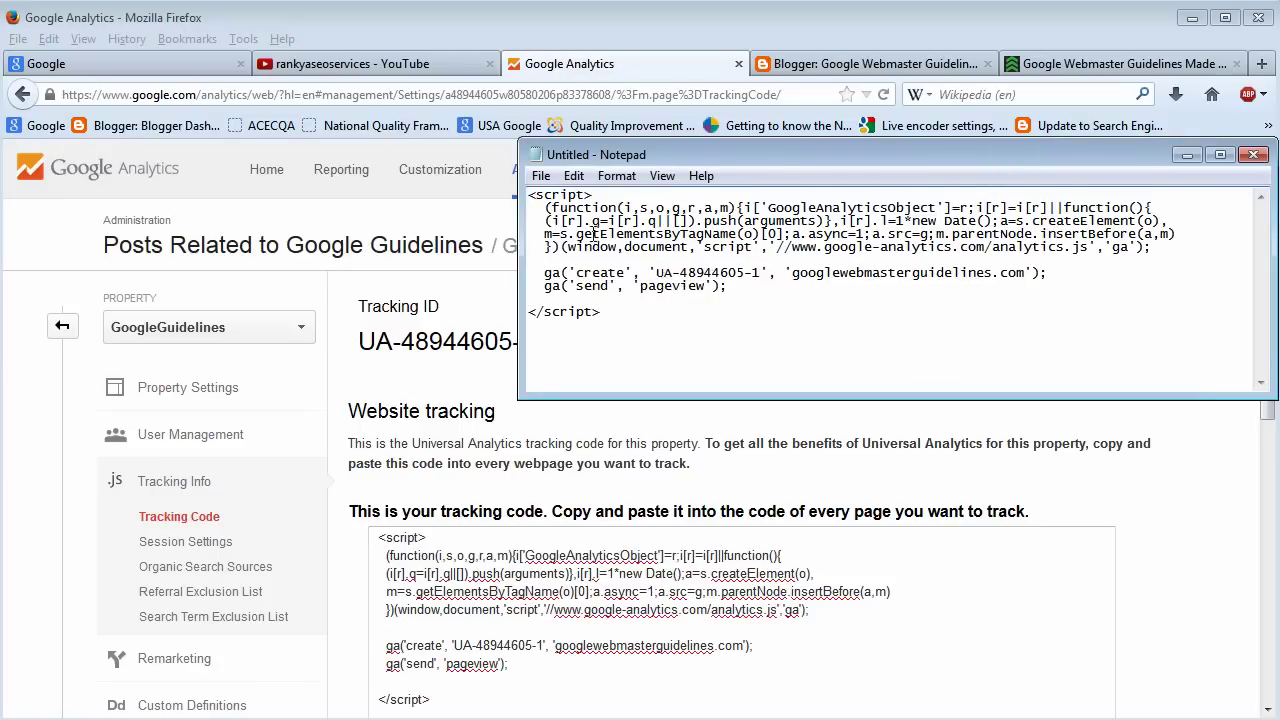
Step: Open the blog's Other settings and scroll down to the empty Analytics Web Property ID field
{"action": "left_click", "coordinate": [855, 68]}
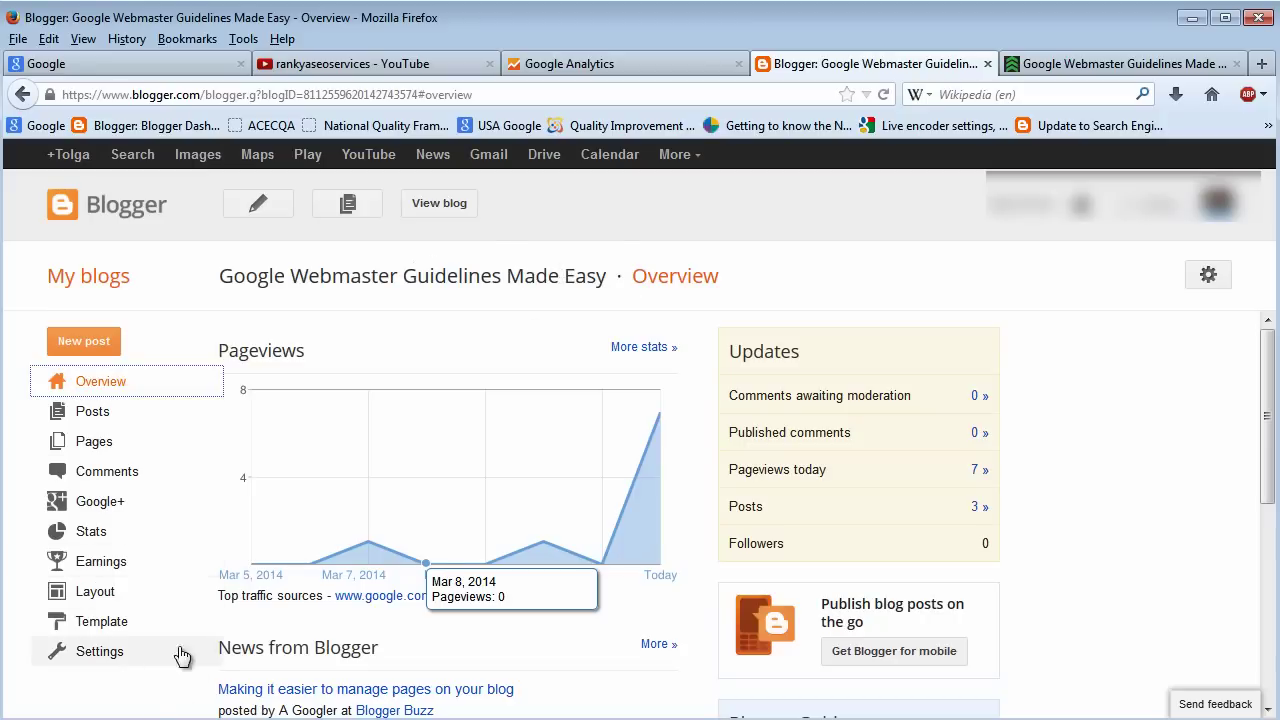
{"action": "left_click", "coordinate": [100, 651]}
{"action": "scroll", "coordinate": [195, 608], "scroll_direction": "down", "scroll_amount": 2}
{"action": "scroll", "coordinate": [185, 607], "scroll_direction": "down", "scroll_amount": 1}
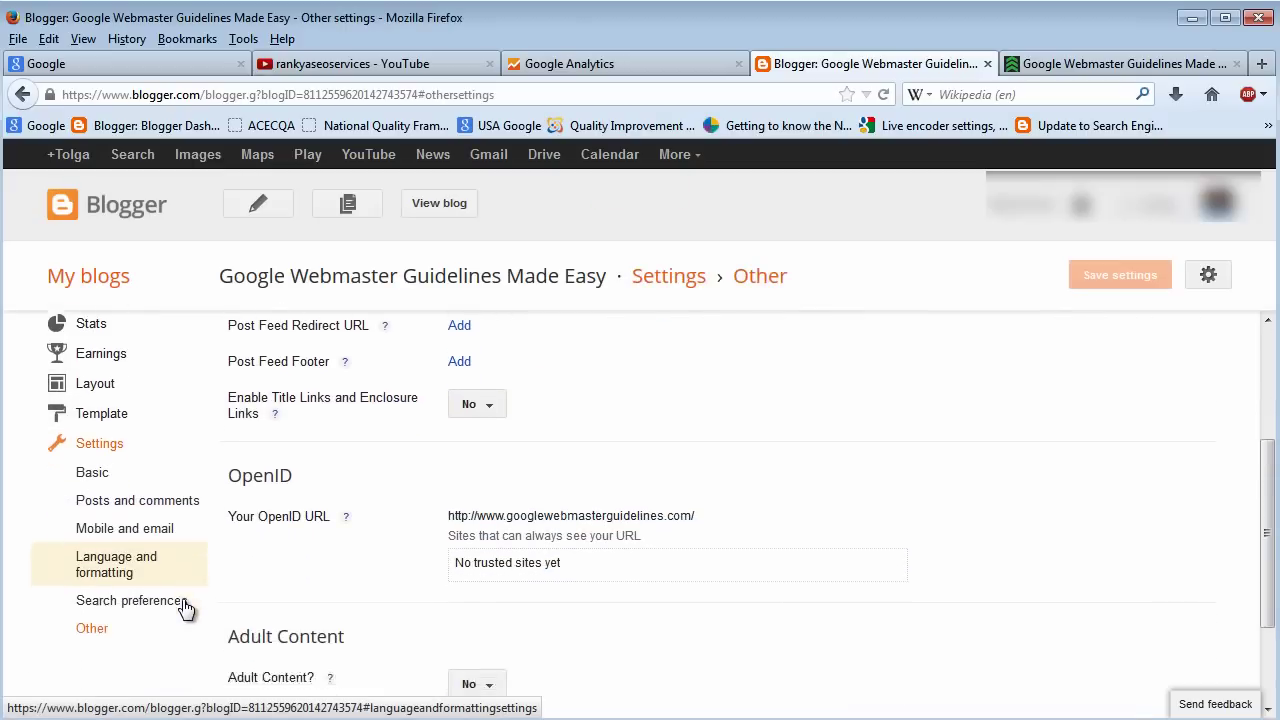
{"action": "scroll", "coordinate": [185, 607], "scroll_direction": "down", "scroll_amount": 1}
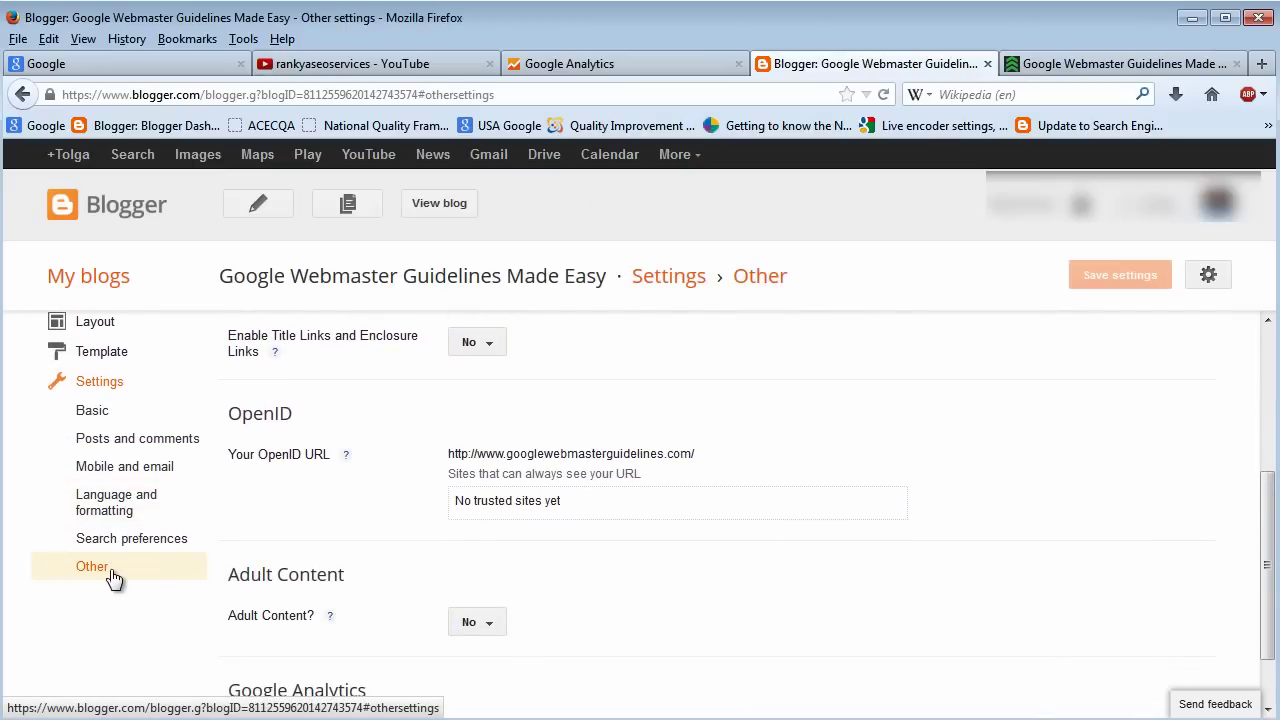
{"action": "scroll", "coordinate": [210, 578], "scroll_direction": "down", "scroll_amount": 1}
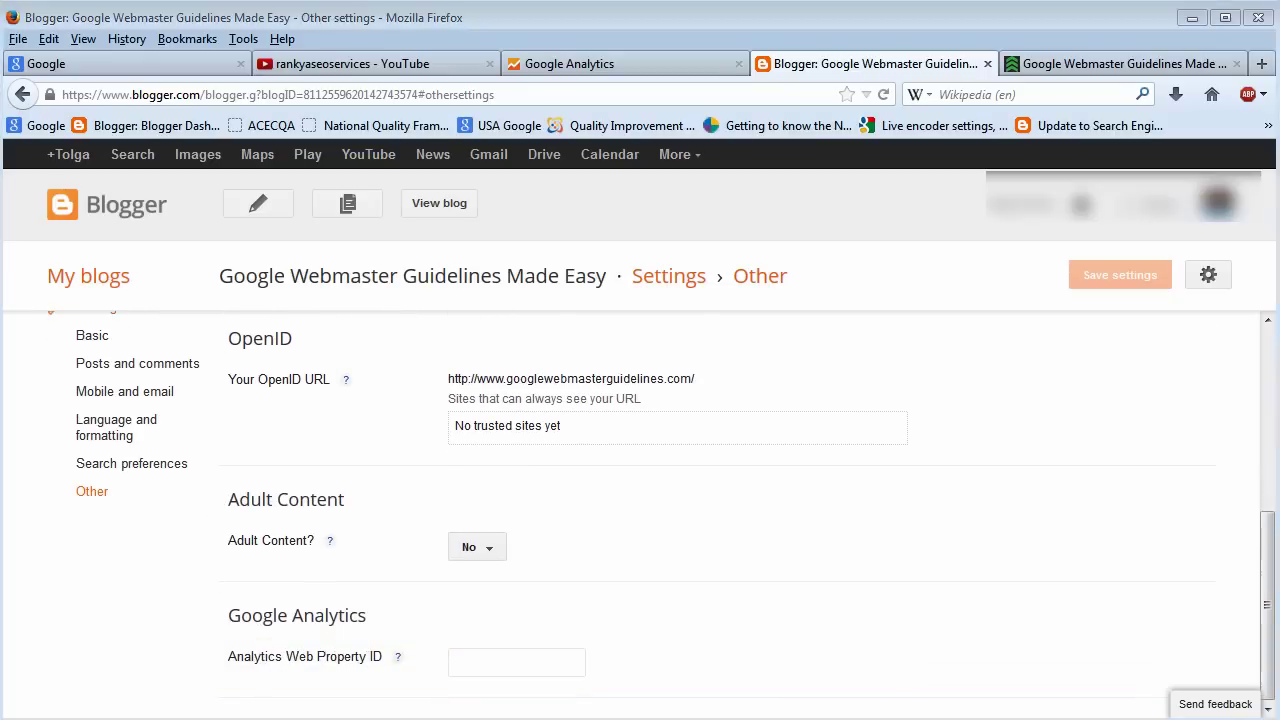
Step: Copy UA-48944605-1 from the Notepad code into the Analytics Web Property ID field
{"action": "key", "text": "alt+Tab"}
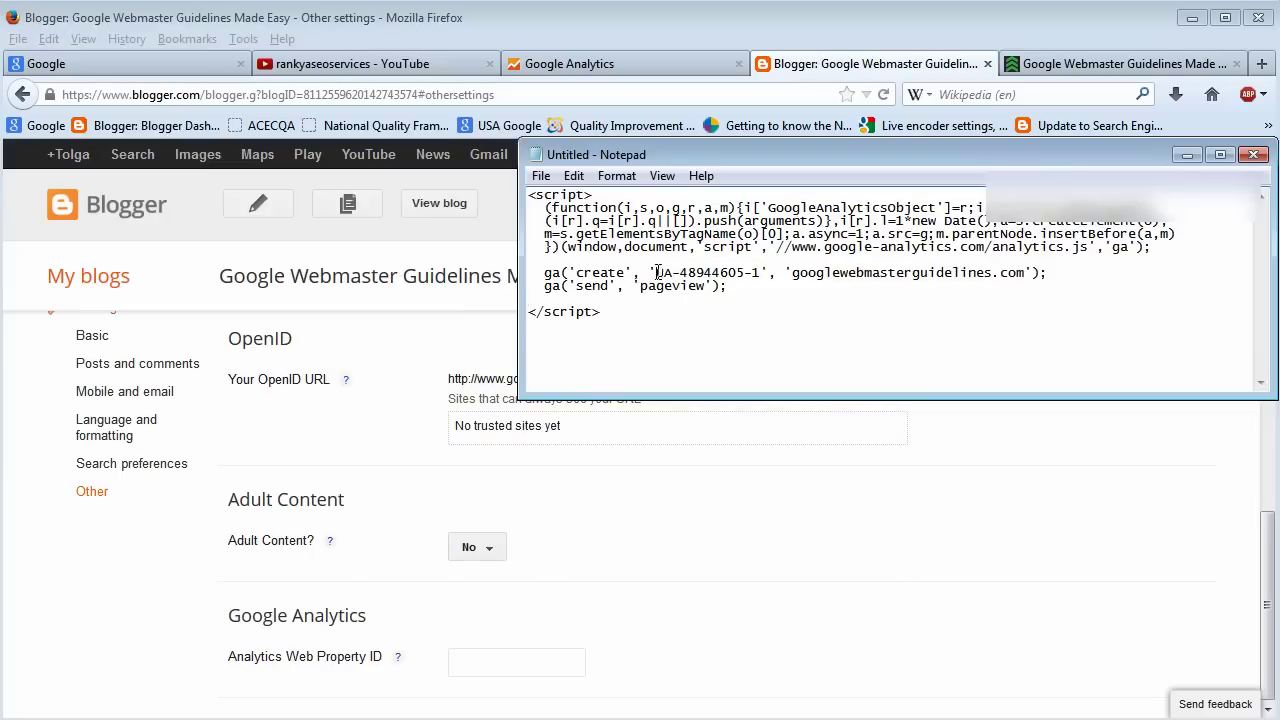
{"action": "left_click_drag", "start_coordinate": [657, 273], "coordinate": [763, 274]}
{"action": "right_click", "coordinate": [712, 283]}
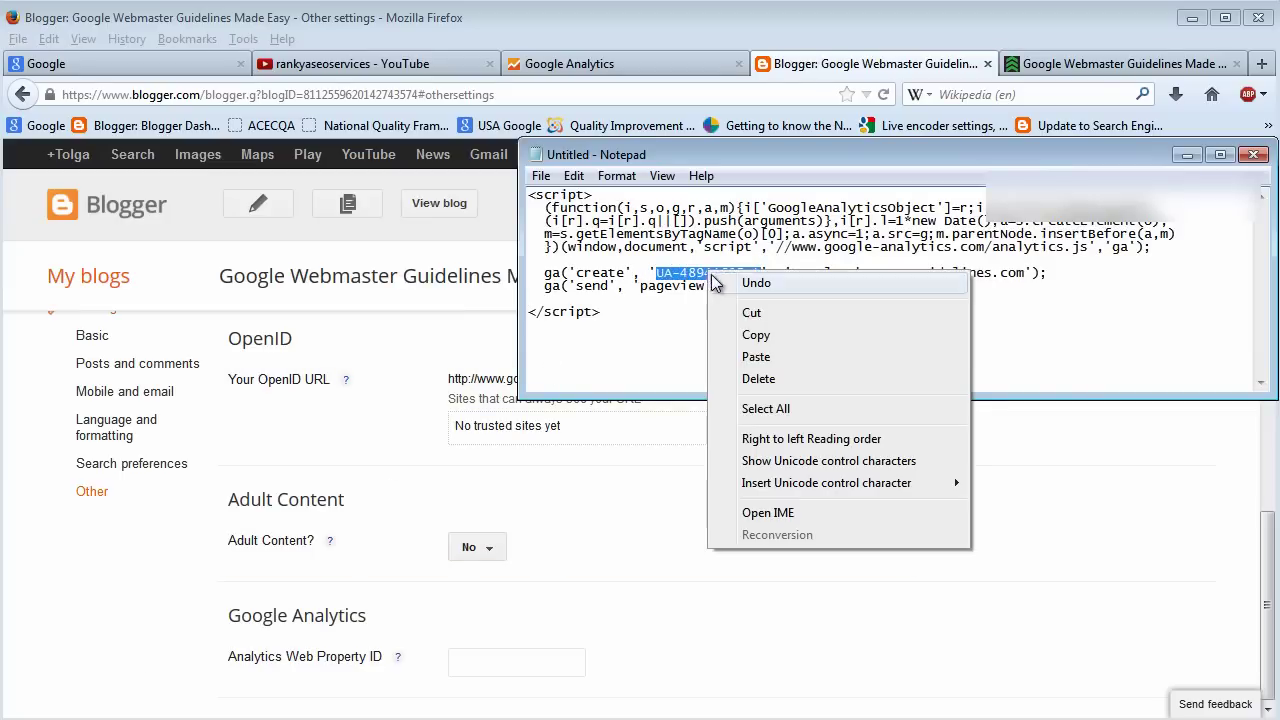
{"action": "left_click", "coordinate": [756, 335]}
{"action": "left_click", "coordinate": [485, 667]}
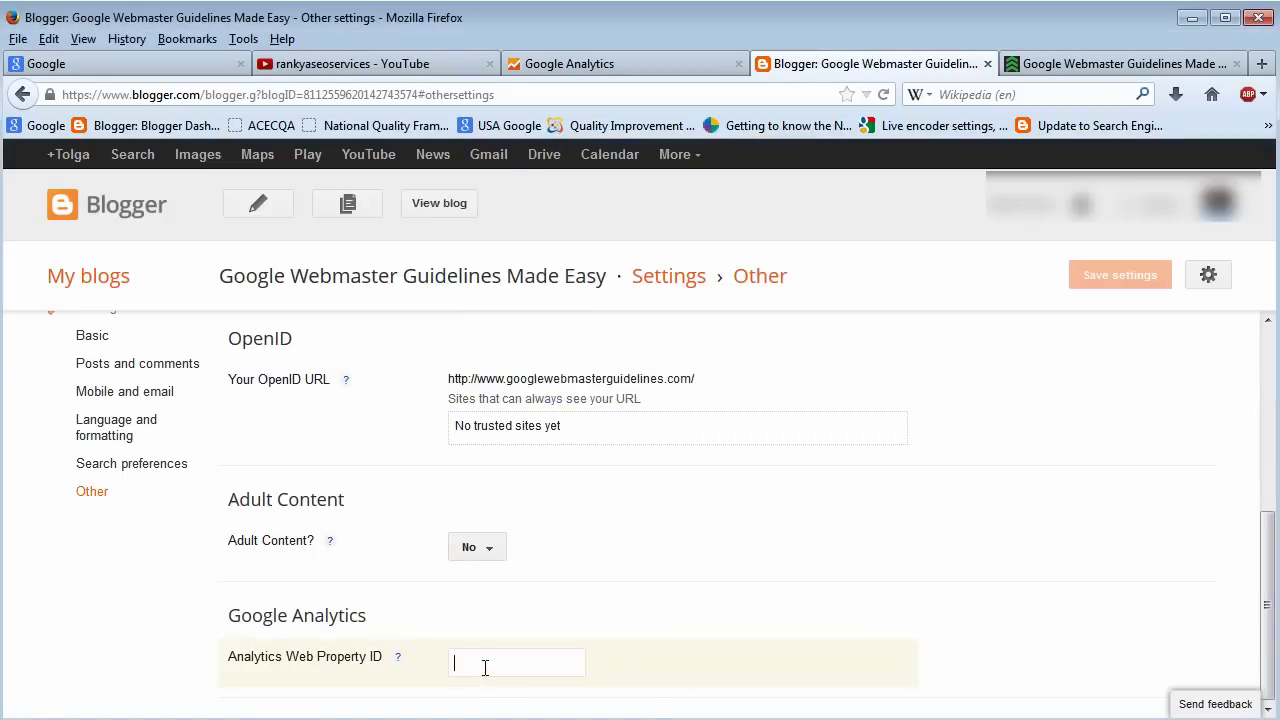
{"action": "right_click", "coordinate": [500, 668]}
{"action": "key", "text": "p"}
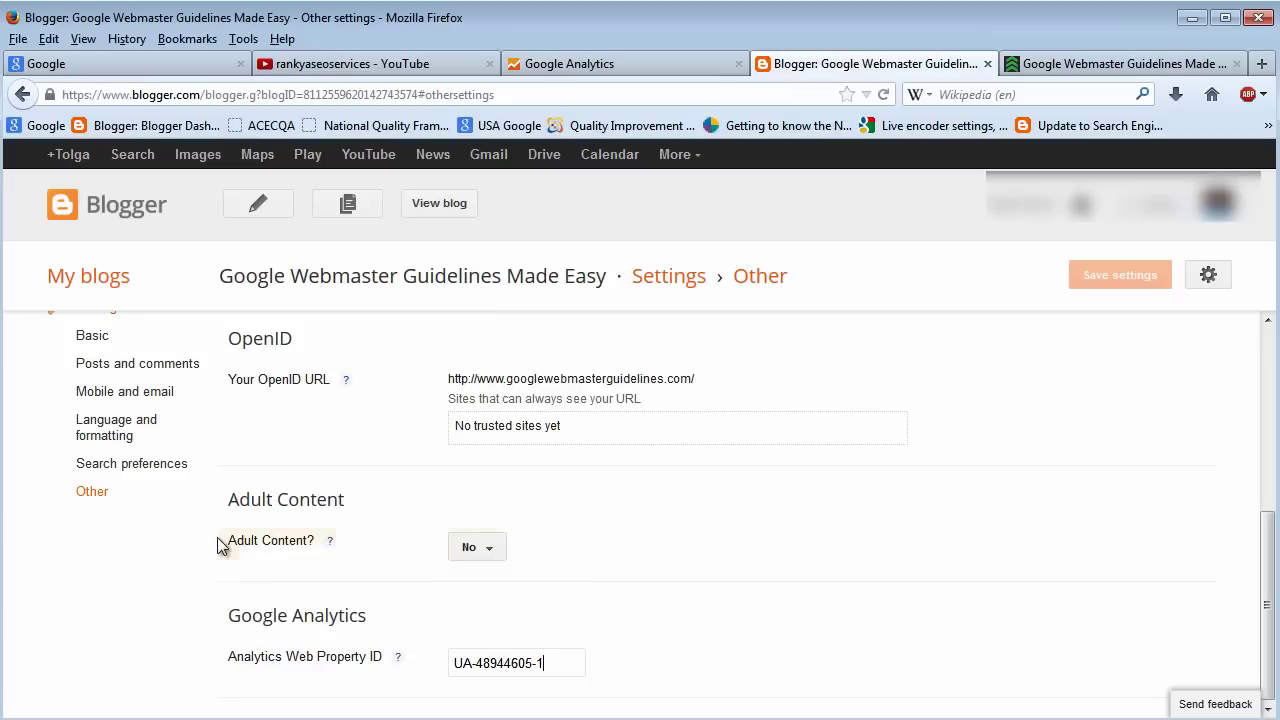
{"action": "scroll", "coordinate": [164, 603], "scroll_direction": "up", "scroll_amount": 3}
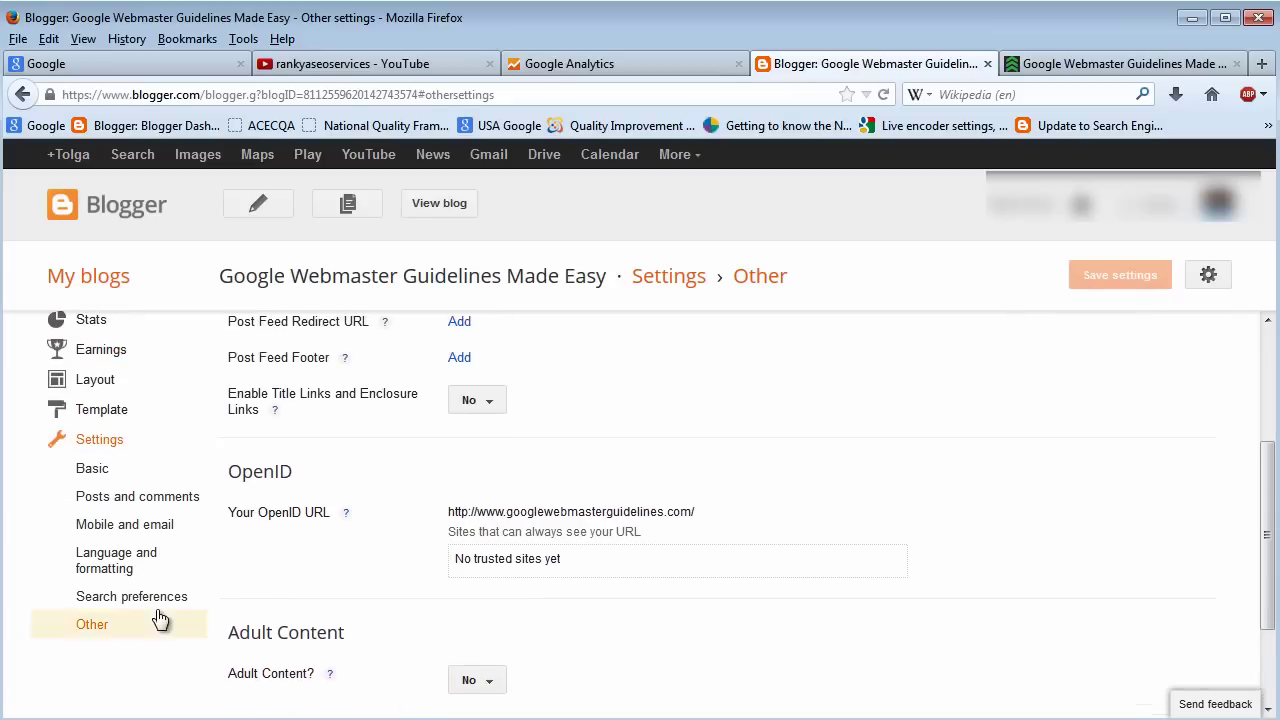
{"action": "scroll", "coordinate": [160, 537], "scroll_direction": "up", "scroll_amount": 4}
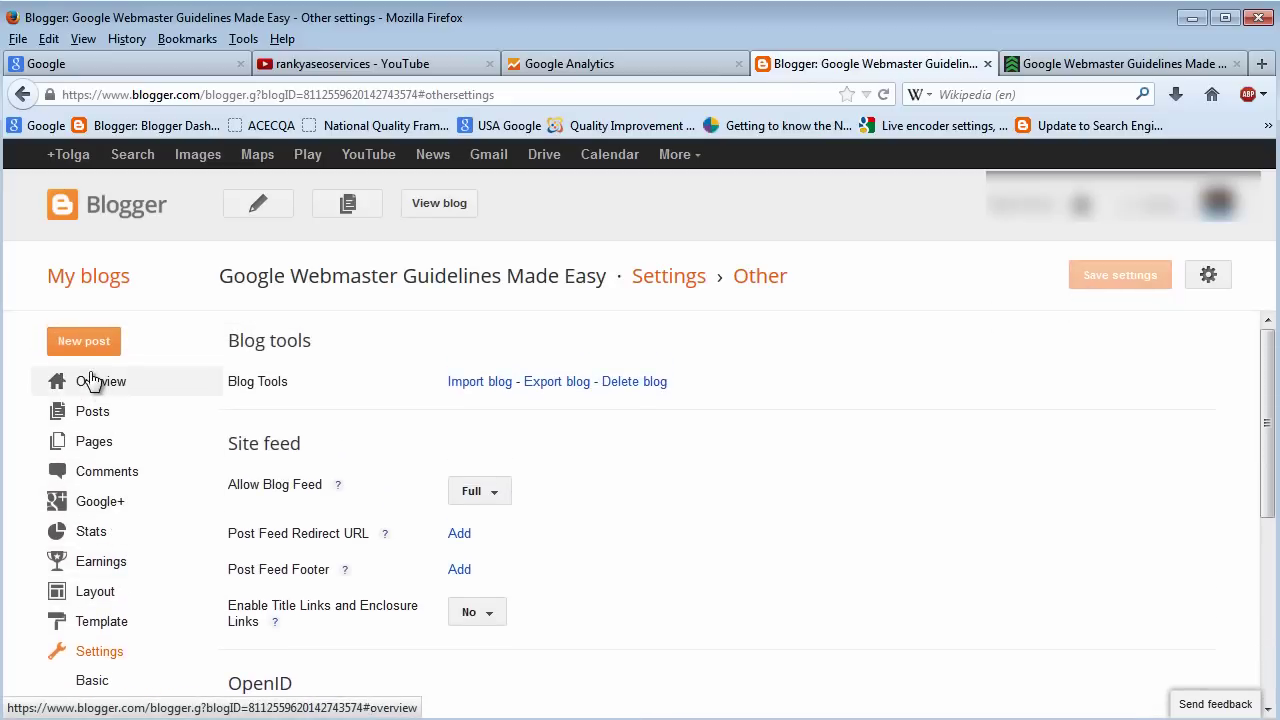
Step: Leave settings, discarding the unsaved property ID, and go to the blog's Template page
{"action": "left_click", "coordinate": [112, 383]}
{"action": "left_click", "coordinate": [629, 397]}
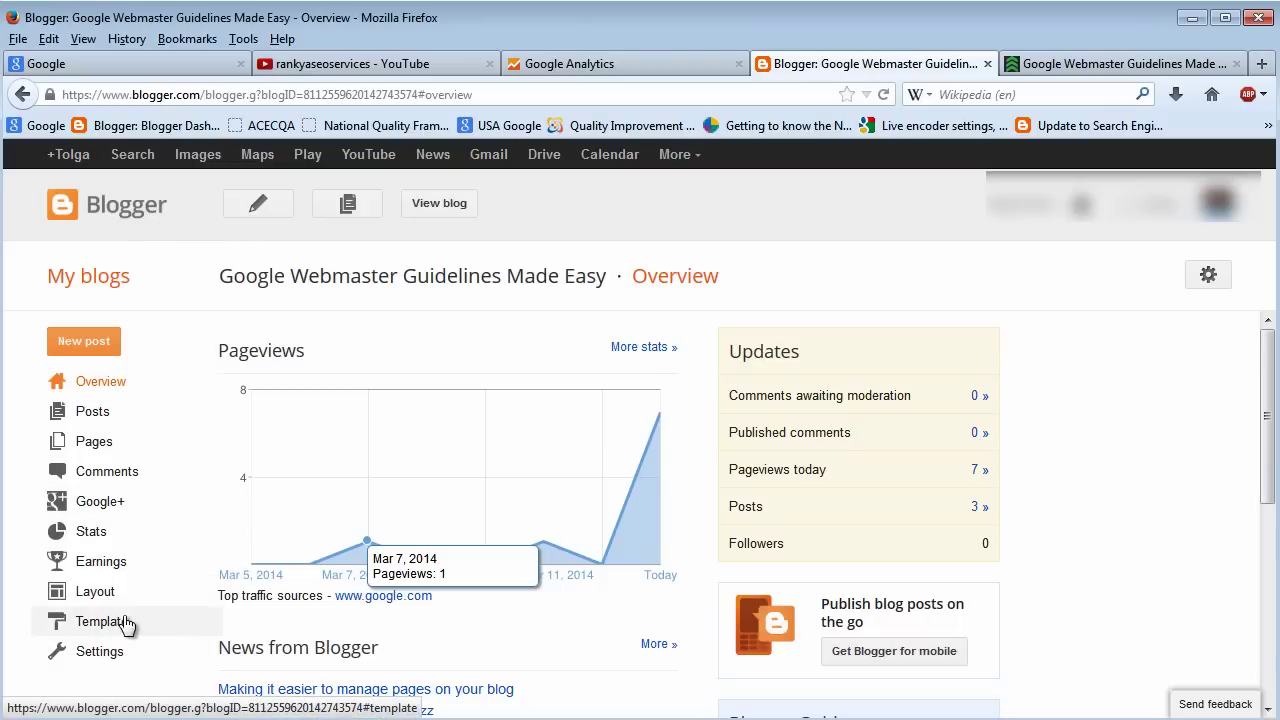
{"action": "left_click", "coordinate": [127, 625]}
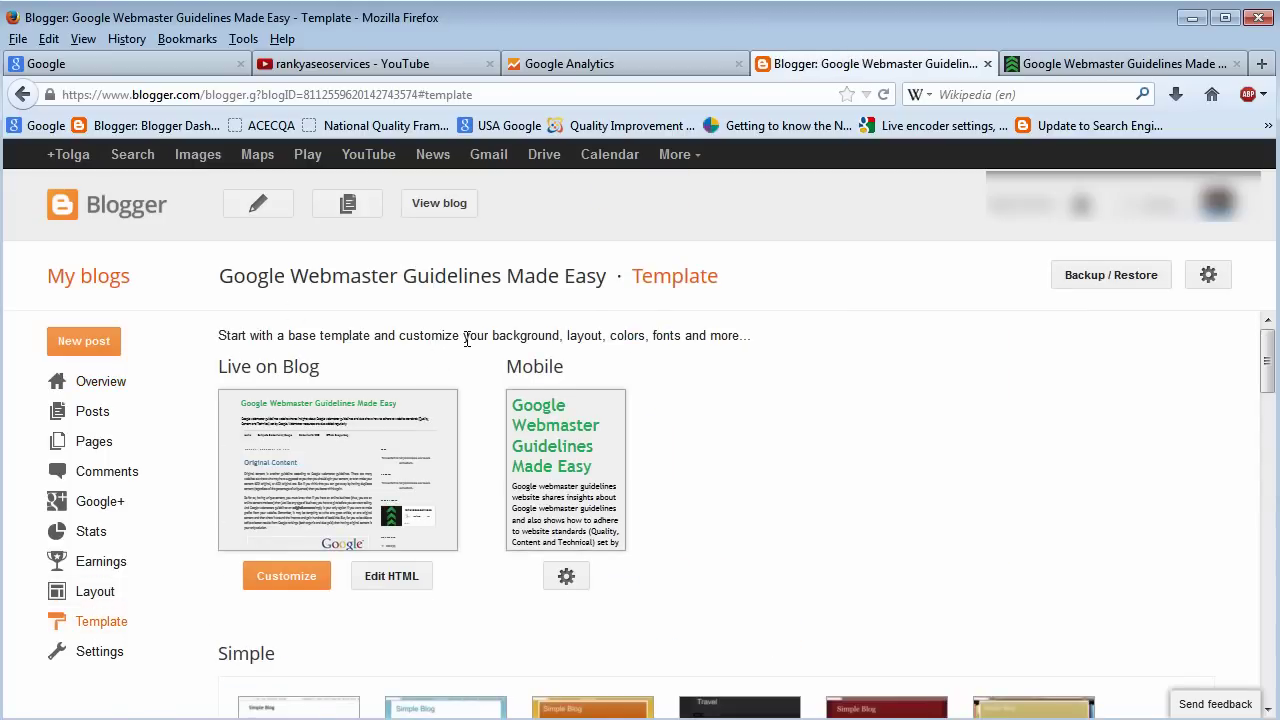
Step: Open the template's HTML editor and select the closing </head> tag on line 669
{"action": "left_click", "coordinate": [383, 585]}
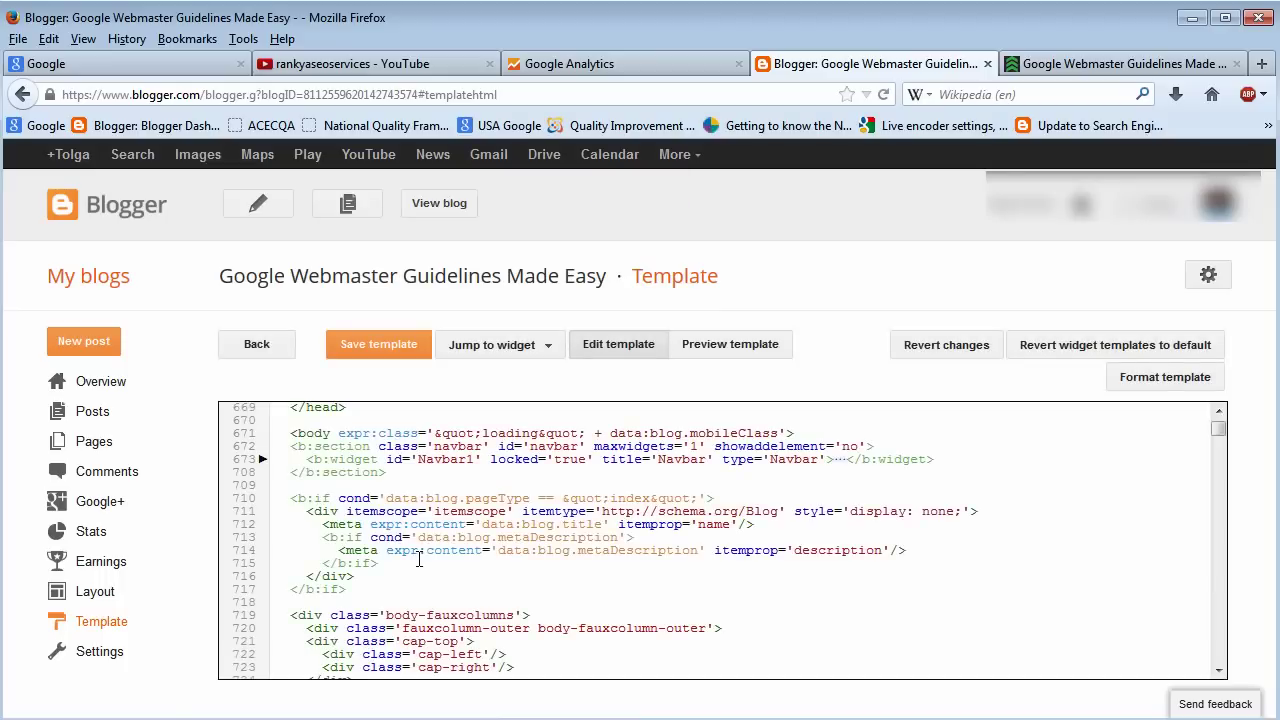
{"action": "scroll", "coordinate": [419, 560], "scroll_direction": "up", "scroll_amount": 2}
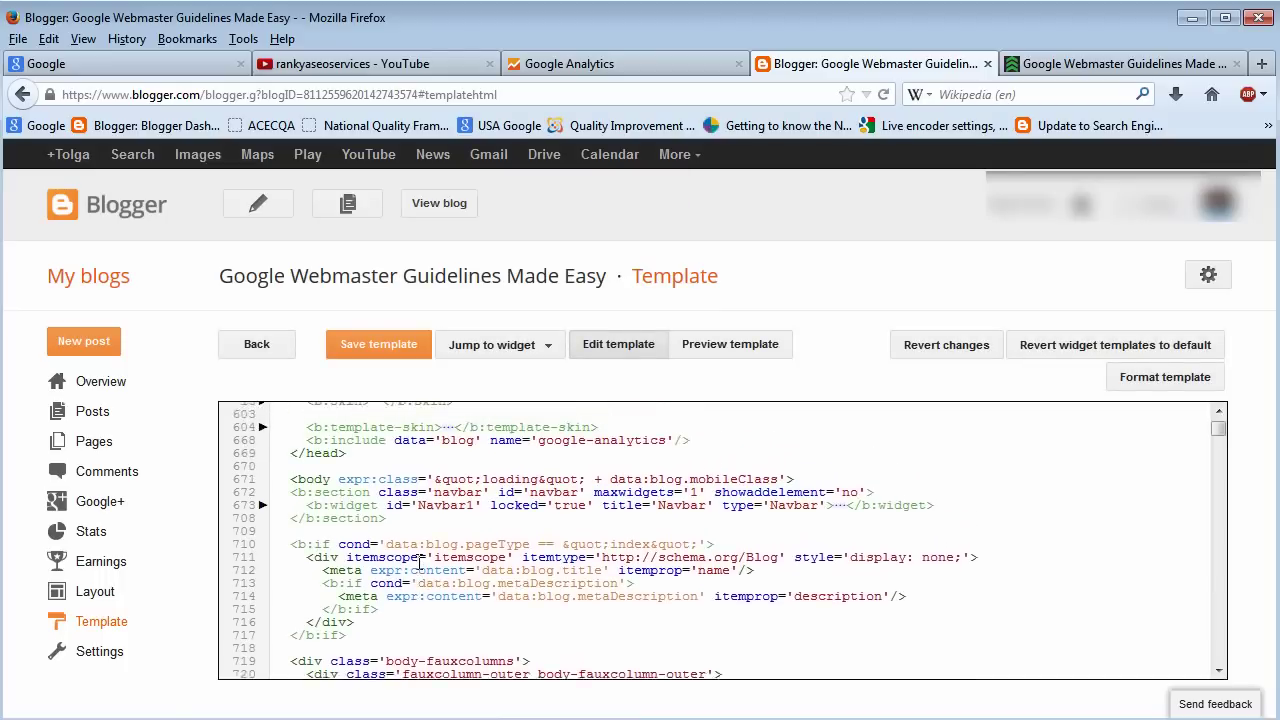
{"action": "scroll", "coordinate": [420, 562], "scroll_direction": "up", "scroll_amount": 3}
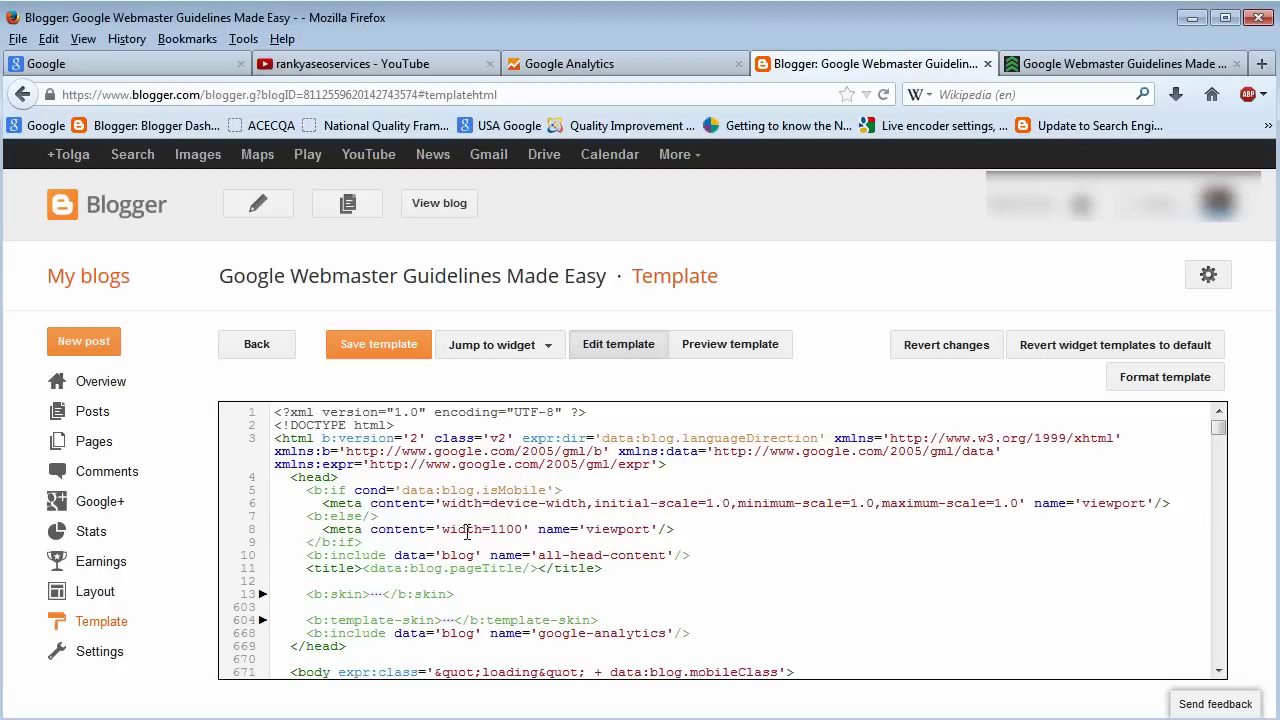
{"action": "scroll", "coordinate": [380, 597], "scroll_direction": "down", "scroll_amount": 1}
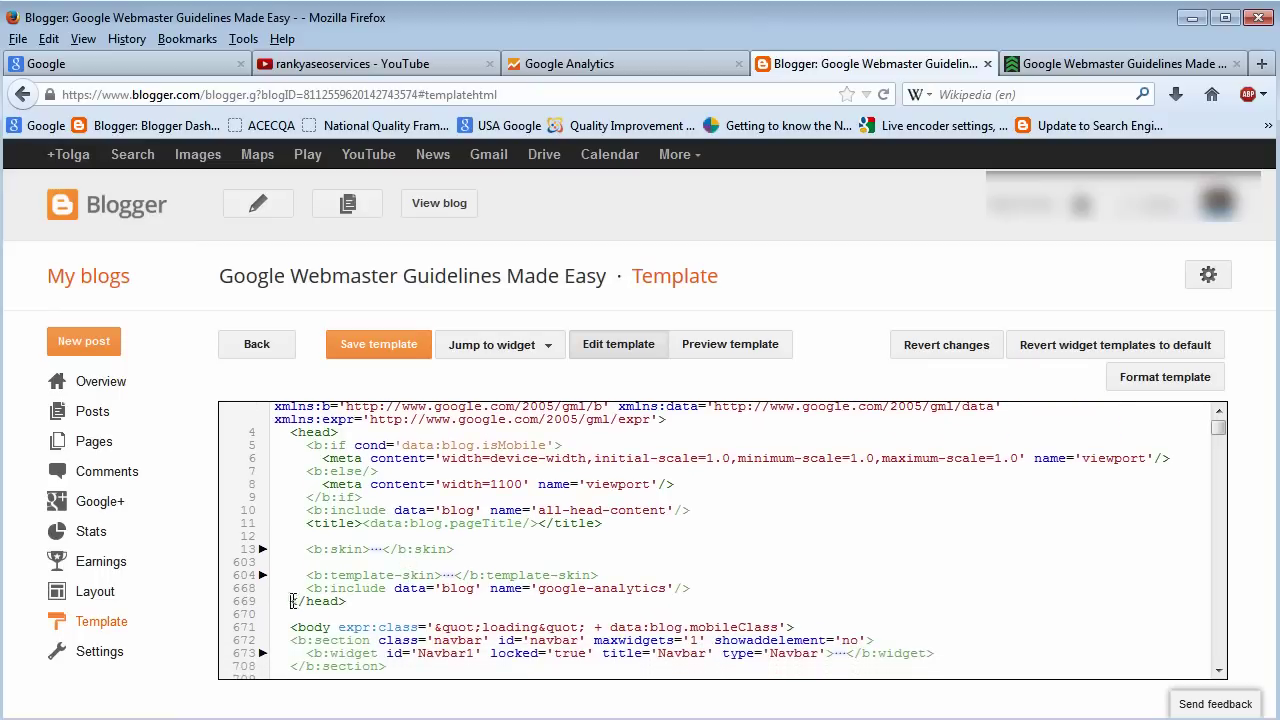
{"action": "mouse_move", "coordinate": [292, 601]}
{"action": "left_mouse_down"}
{"action": "mouse_move", "coordinate": [347, 602]}
{"action": "mouse_move", "coordinate": [292, 603]}
{"action": "left_mouse_up"}
Step: Copy the entire Google Analytics script from Notepad
{"action": "left_click", "coordinate": [418, 603]}
{"action": "key", "text": "alt+Tab"}
{"action": "left_click_drag", "start_coordinate": [605, 312], "coordinate": [524, 182]}
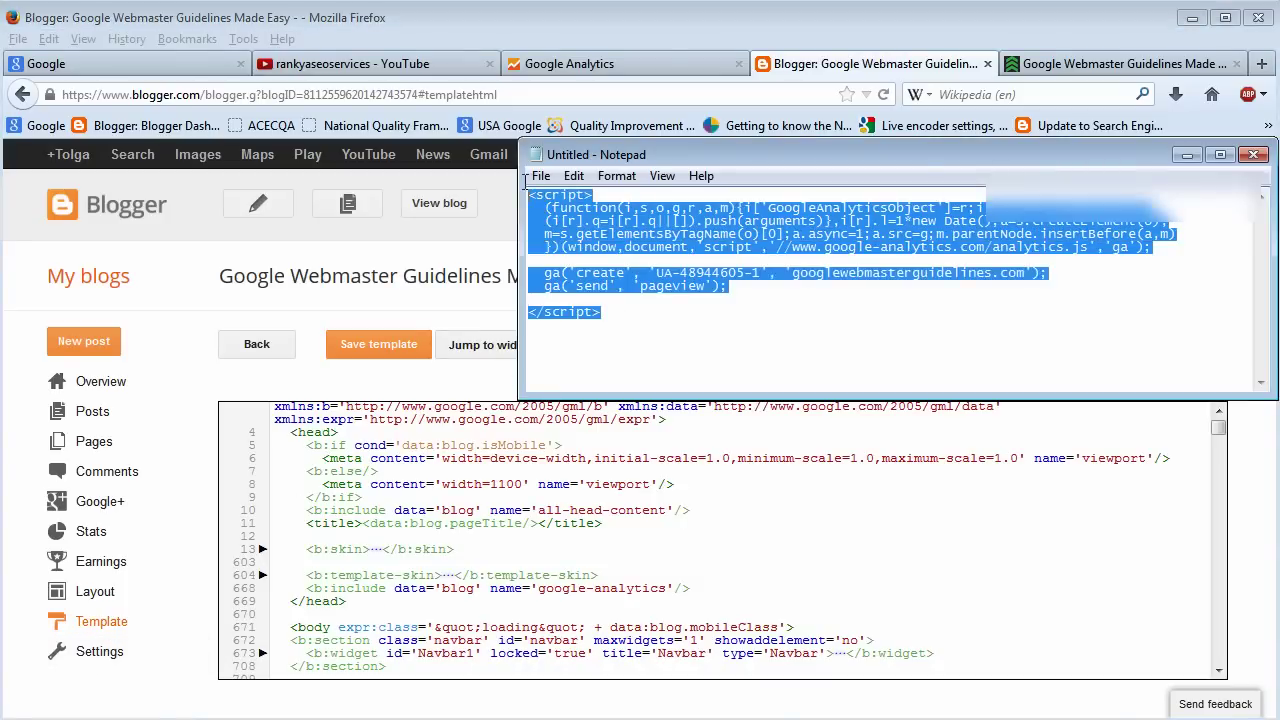
{"action": "right_click", "coordinate": [570, 225]}
{"action": "left_click", "coordinate": [612, 297]}
Step: Paste the script on a new line just before </head> and check the pasted block
{"action": "left_click", "coordinate": [443, 576]}
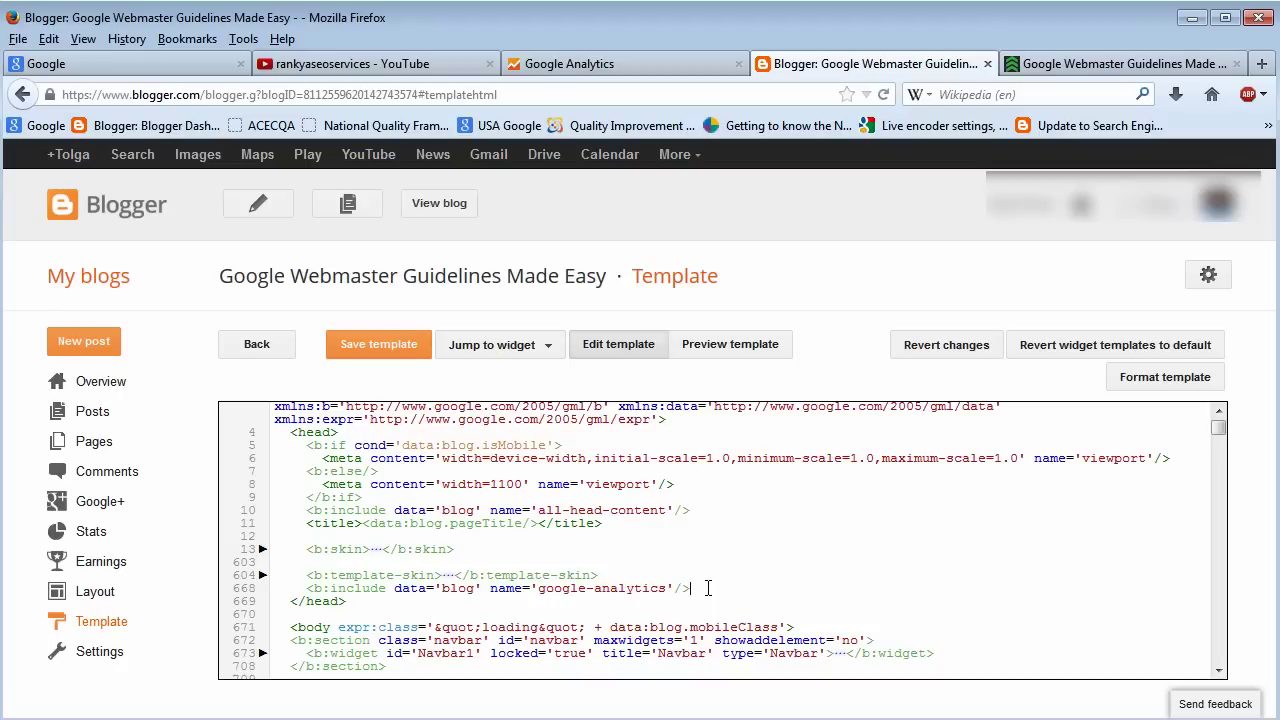
{"action": "key", "text": "Return"}
{"action": "key", "text": "Return"}
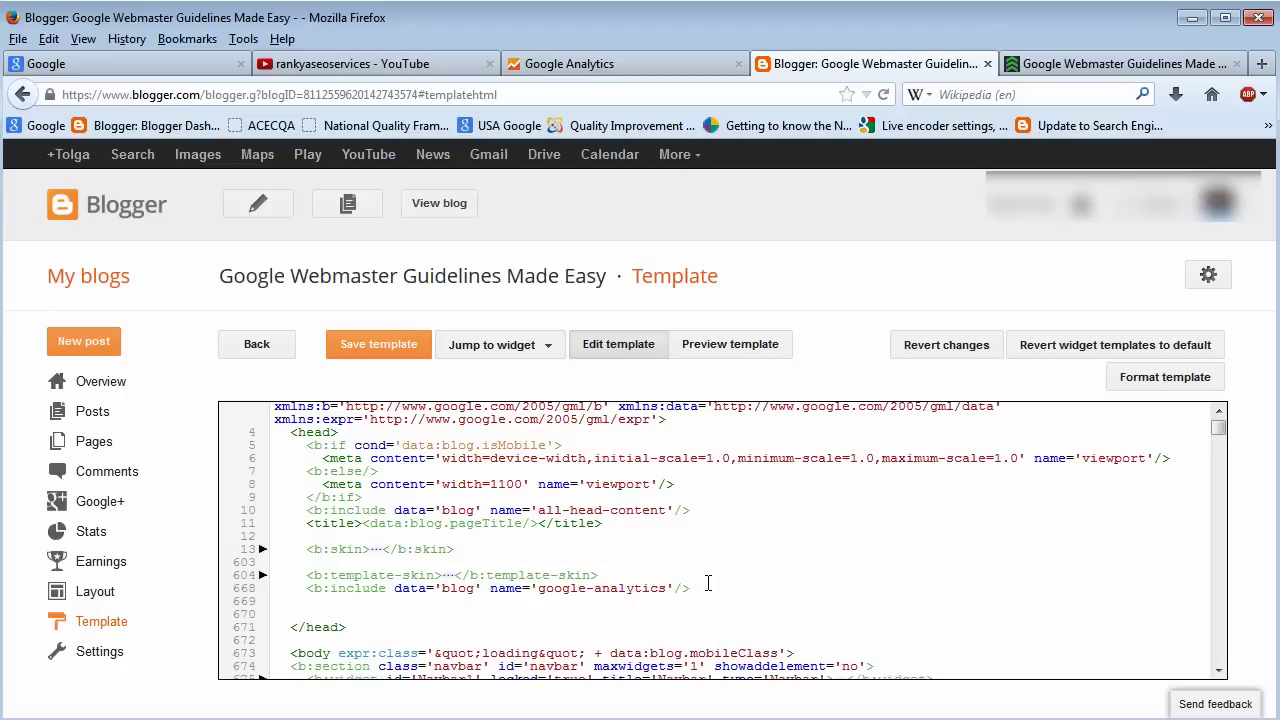
{"action": "right_click", "coordinate": [304, 603]}
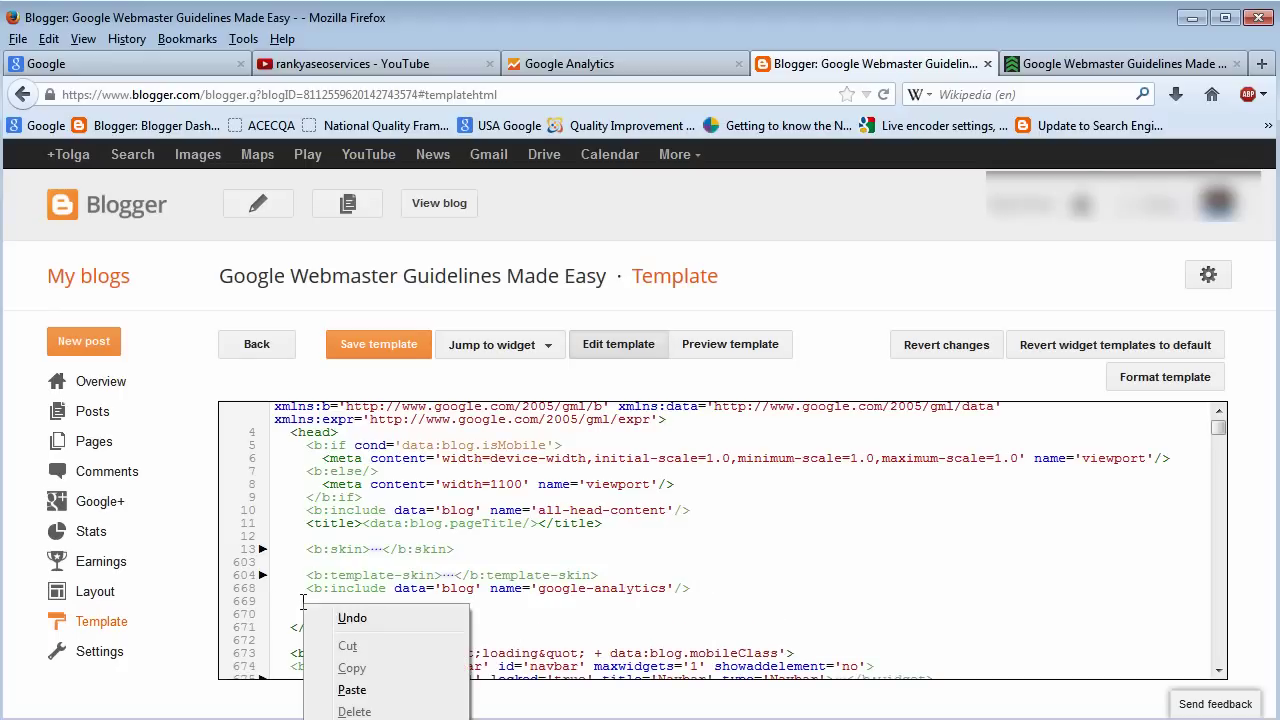
{"action": "left_click", "coordinate": [346, 690]}
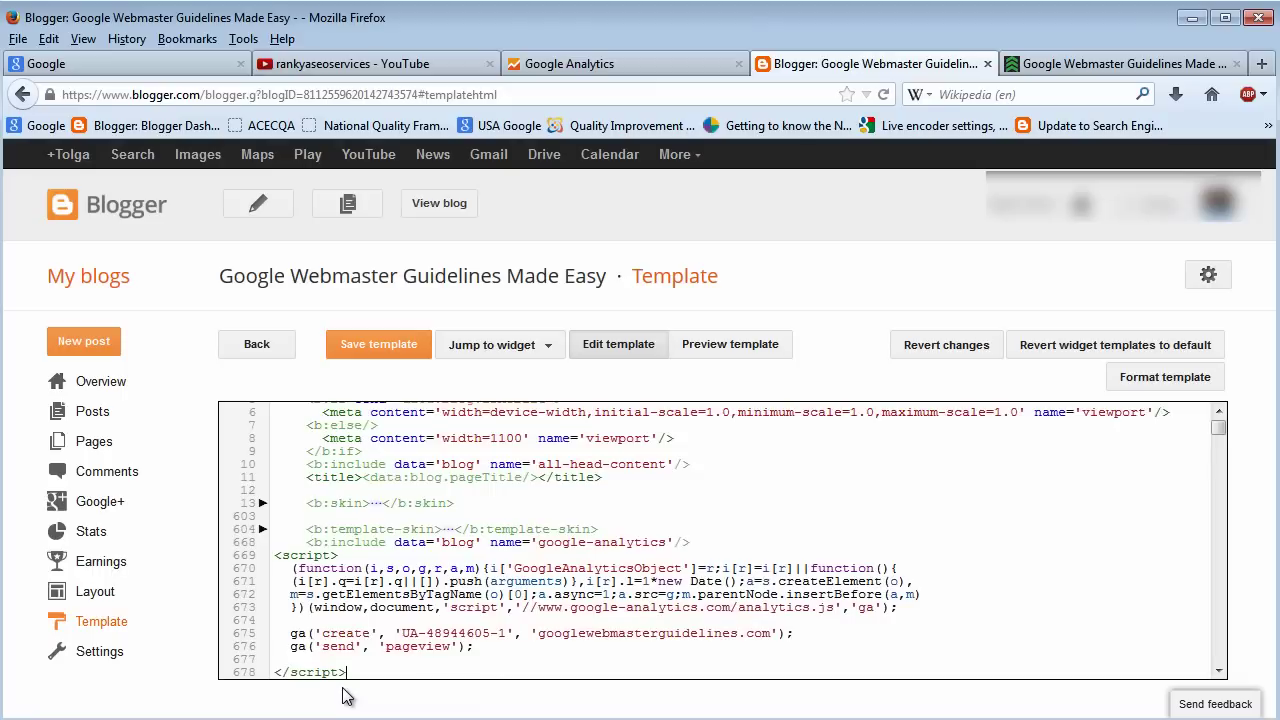
{"action": "scroll", "coordinate": [437, 607], "scroll_direction": "down", "scroll_amount": 2}
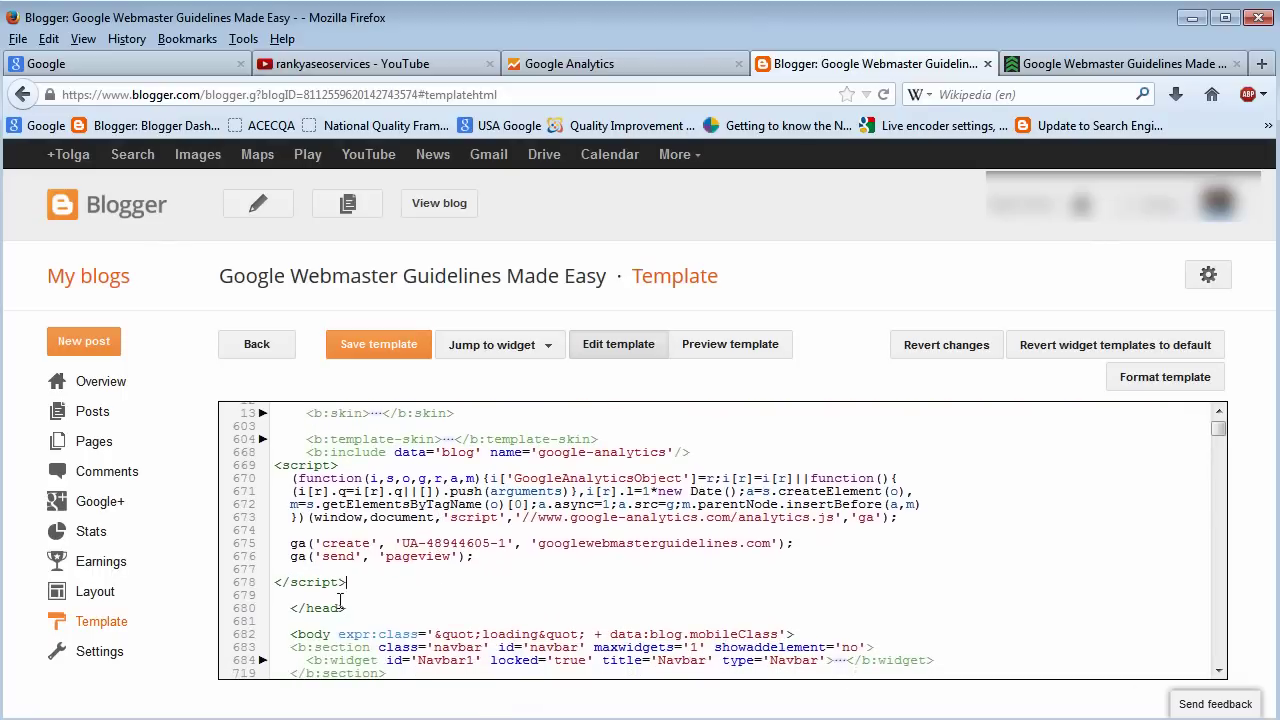
{"action": "left_click_drag", "start_coordinate": [369, 592], "coordinate": [272, 466]}
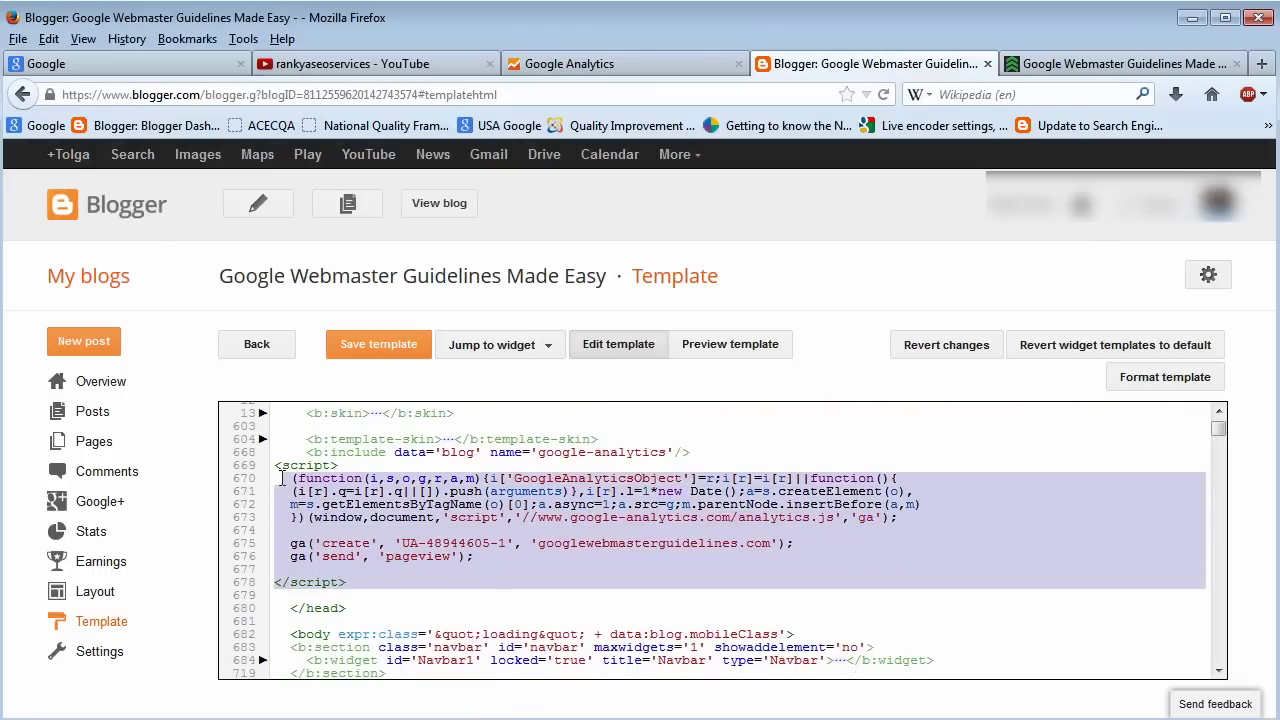
{"action": "left_click", "coordinate": [404, 586]}
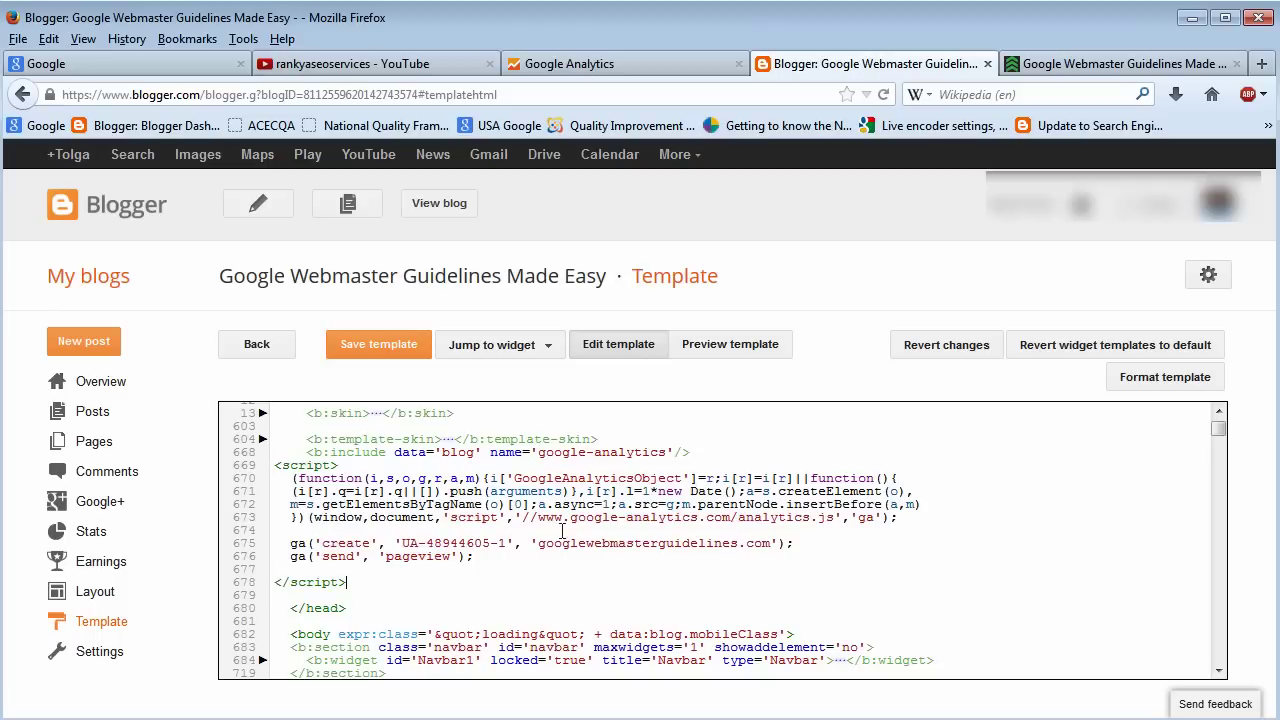
Step: Save the template and return to the top of the live blog page
{"action": "left_click", "coordinate": [380, 350]}
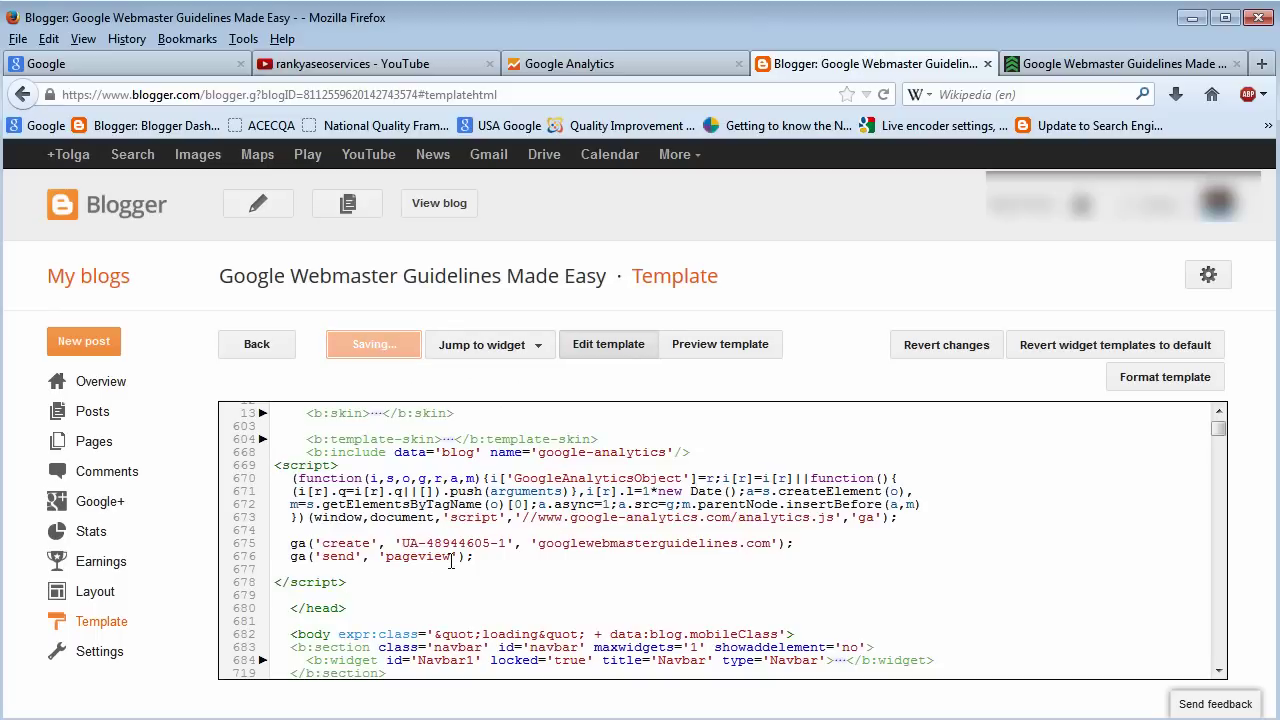
{"action": "left_click", "coordinate": [1050, 63]}
{"action": "scroll", "coordinate": [785, 403], "scroll_direction": "up", "scroll_amount": 10}
{"action": "scroll", "coordinate": [748, 430], "scroll_direction": "up", "scroll_amount": 5}
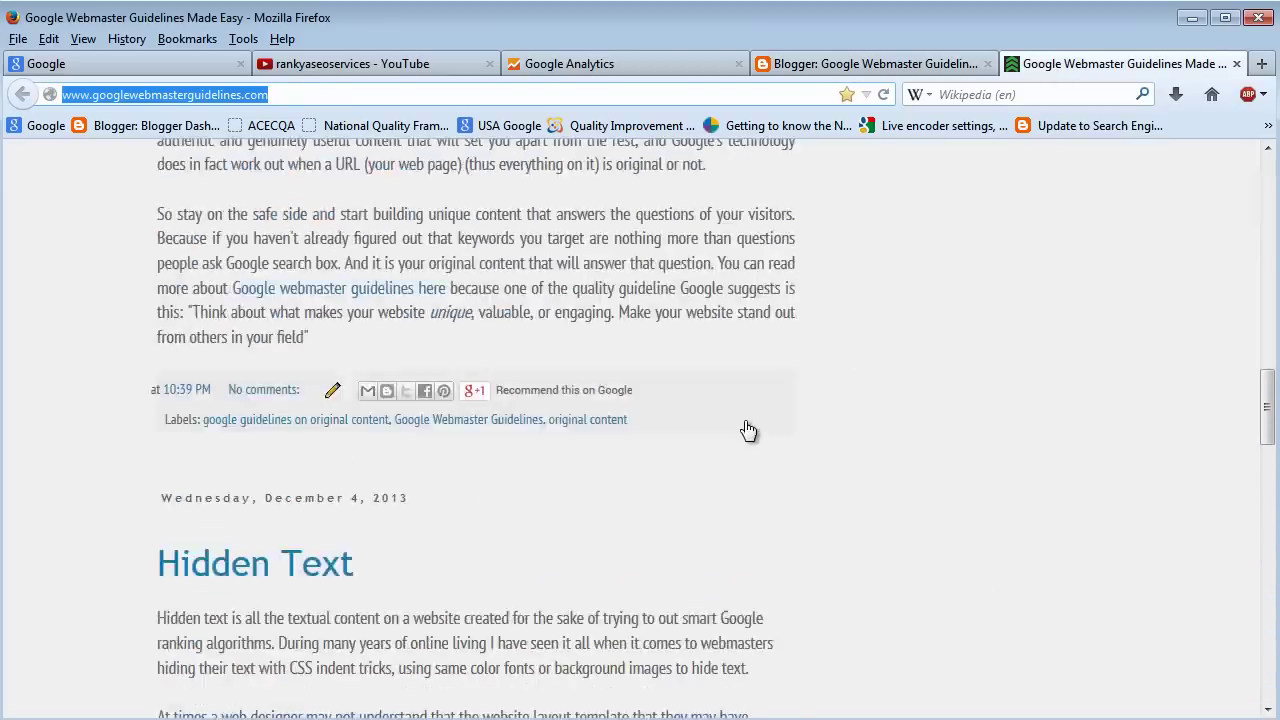
{"action": "scroll", "coordinate": [748, 430], "scroll_direction": "up", "scroll_amount": 10}
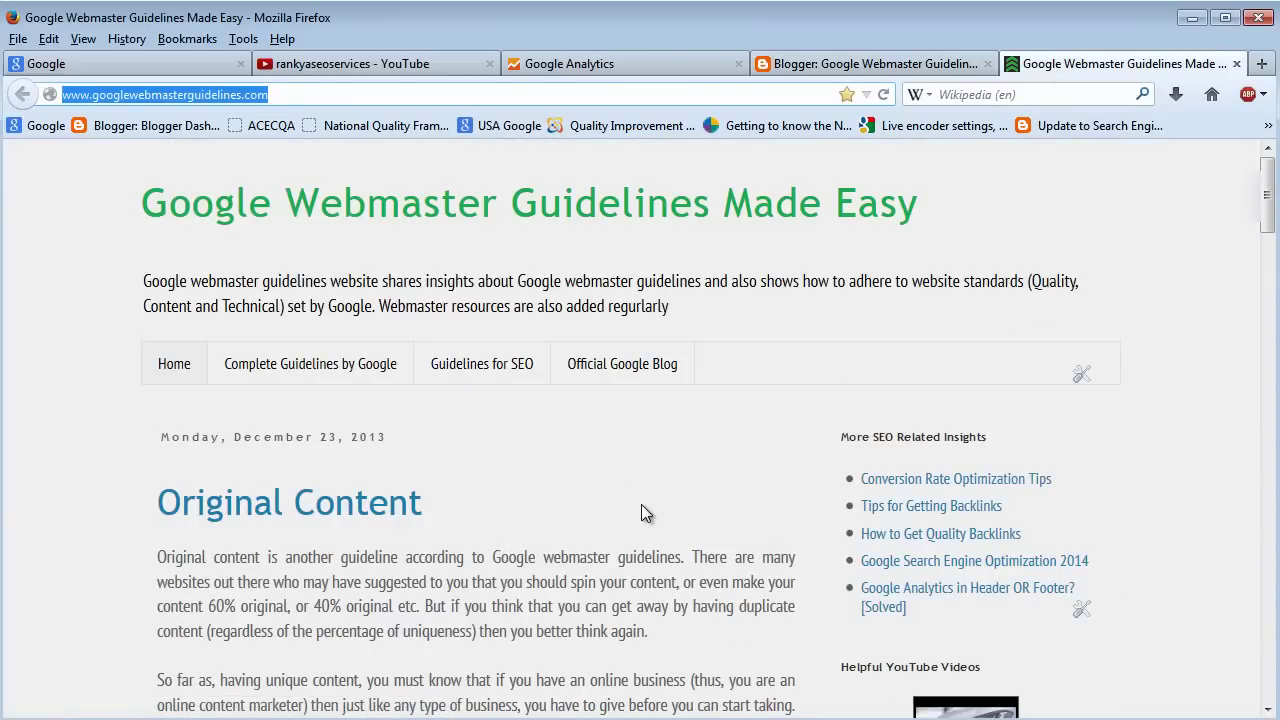
Step: Search the page source for 'analy' to confirm the UA-48944605-1 script sits in the head
{"action": "key", "text": "ctrl+u"}
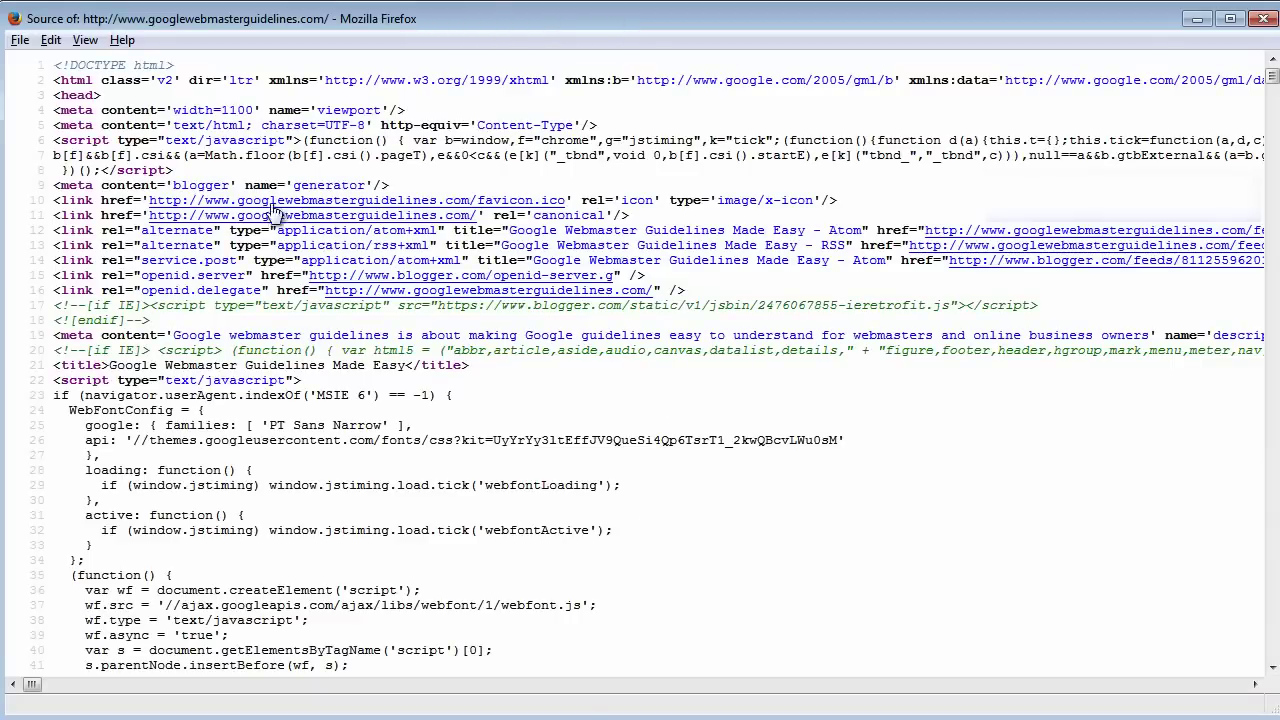
{"action": "key", "text": "ctrl+f"}
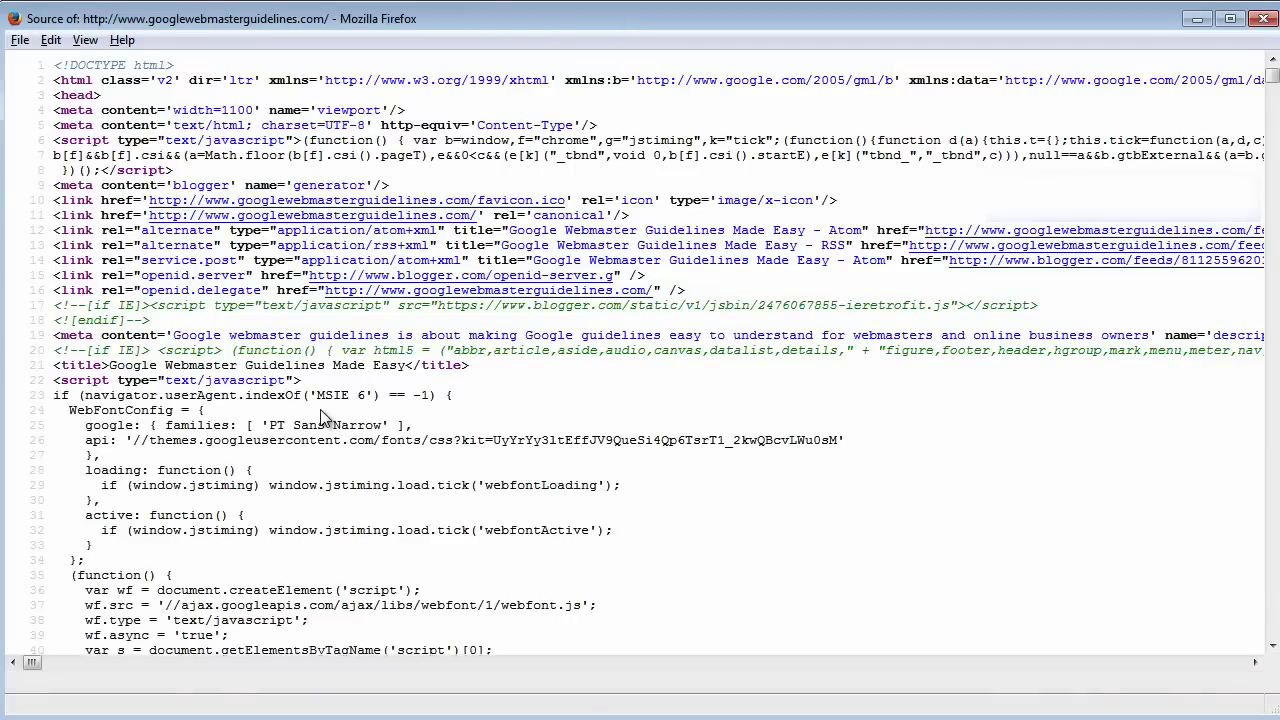
{"action": "type", "text": "anal"}
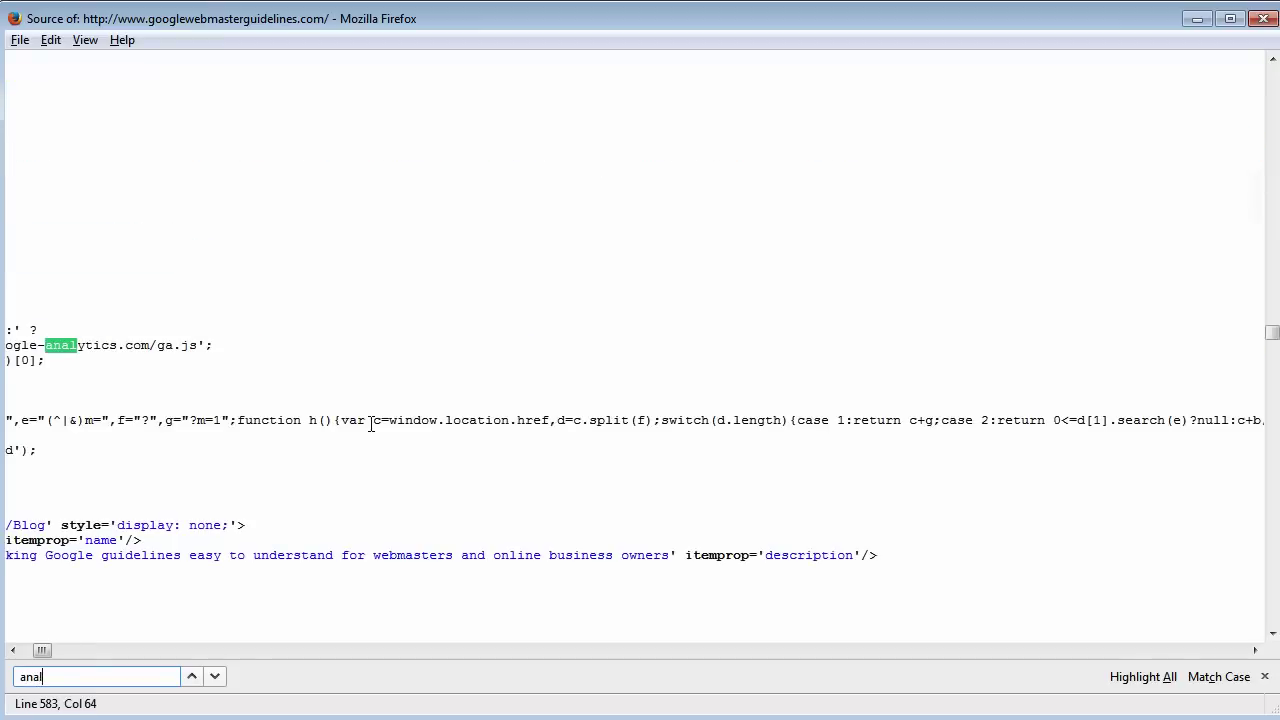
{"action": "type", "text": "y"}
{"action": "left_click_drag", "start_coordinate": [43, 651], "coordinate": [34, 652]}
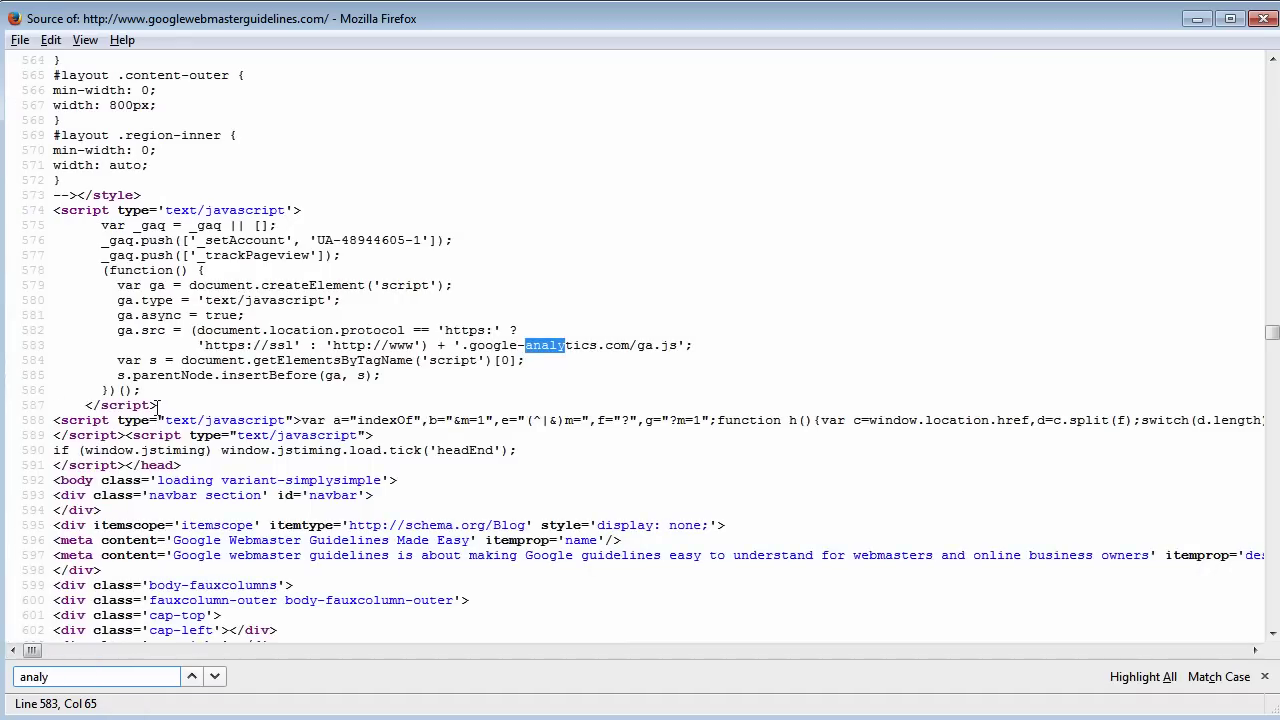
{"action": "mouse_move", "coordinate": [171, 404]}
{"action": "left_mouse_down"}
{"action": "mouse_move", "coordinate": [56, 230]}
{"action": "mouse_move", "coordinate": [57, 198]}
{"action": "left_mouse_up"}
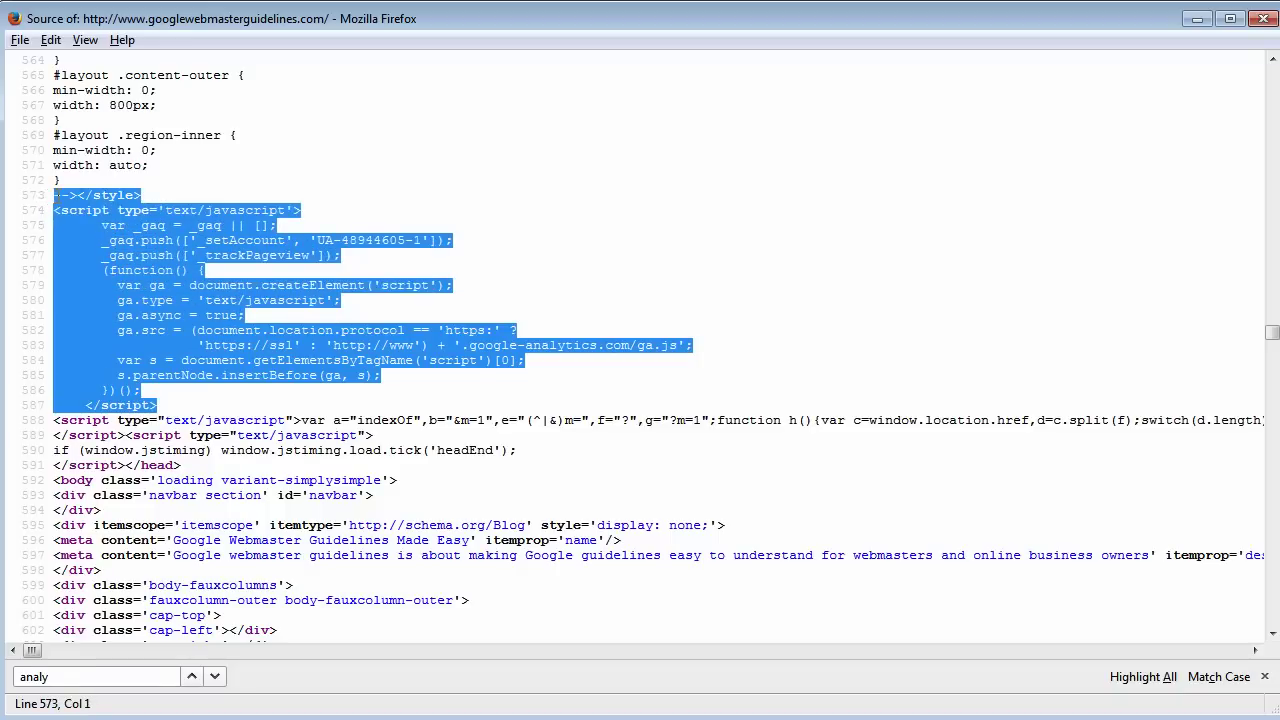
{"action": "left_click", "coordinate": [178, 383]}
{"action": "left_click_drag", "start_coordinate": [165, 407], "coordinate": [55, 210]}
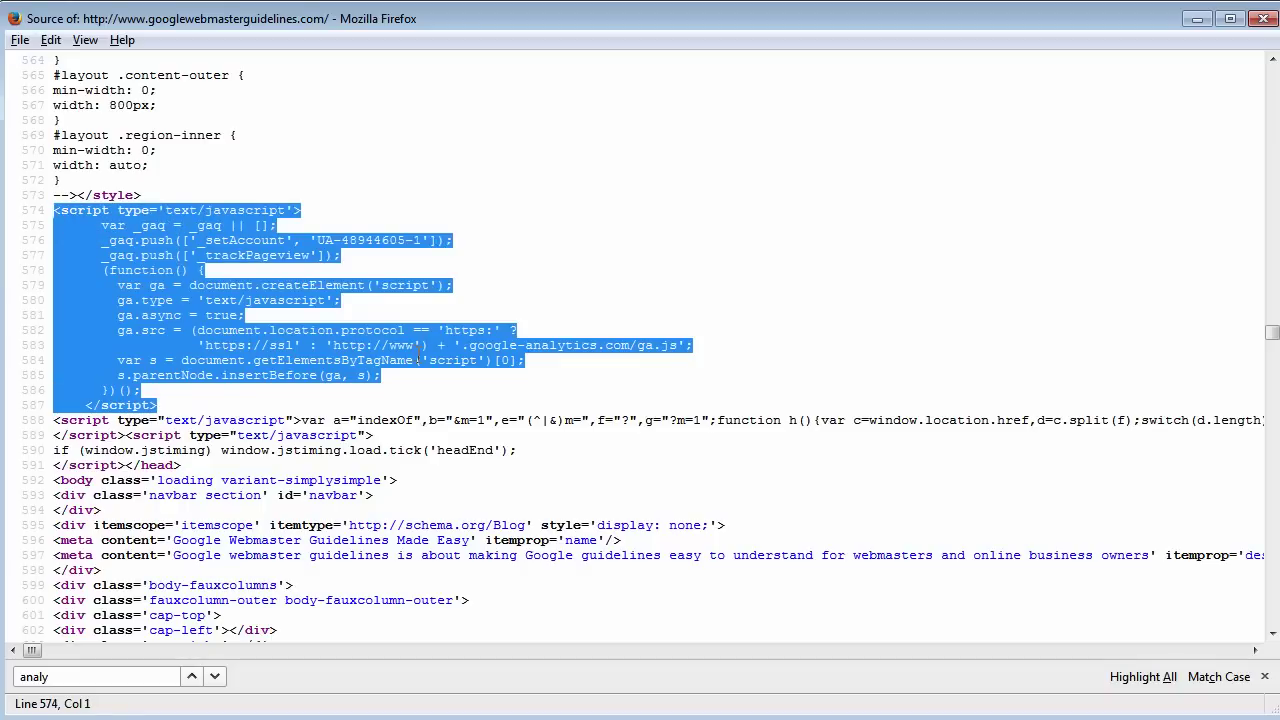
{"action": "left_click", "coordinate": [453, 388]}
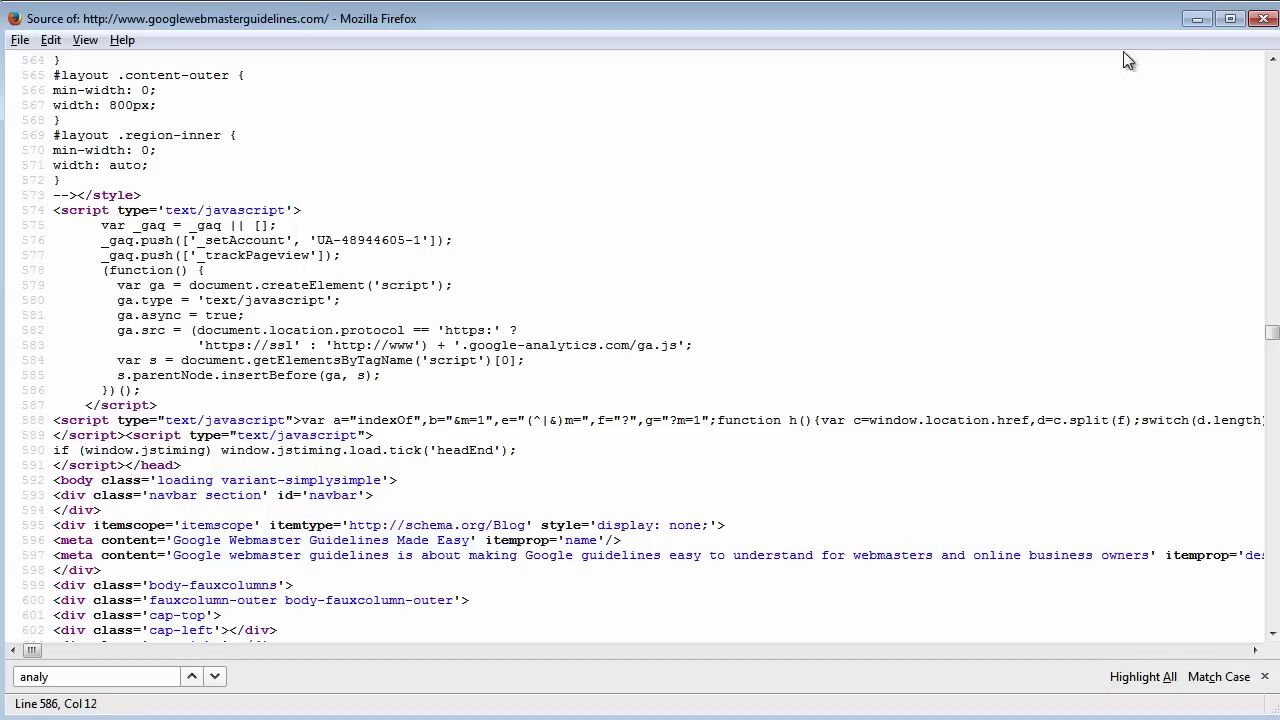
{"action": "left_click", "coordinate": [1197, 18]}
Step: Scroll to the blog's footer, then switch to the rankyaseoservices YouTube channel page
{"action": "scroll", "coordinate": [661, 436], "scroll_direction": "down", "scroll_amount": 5}
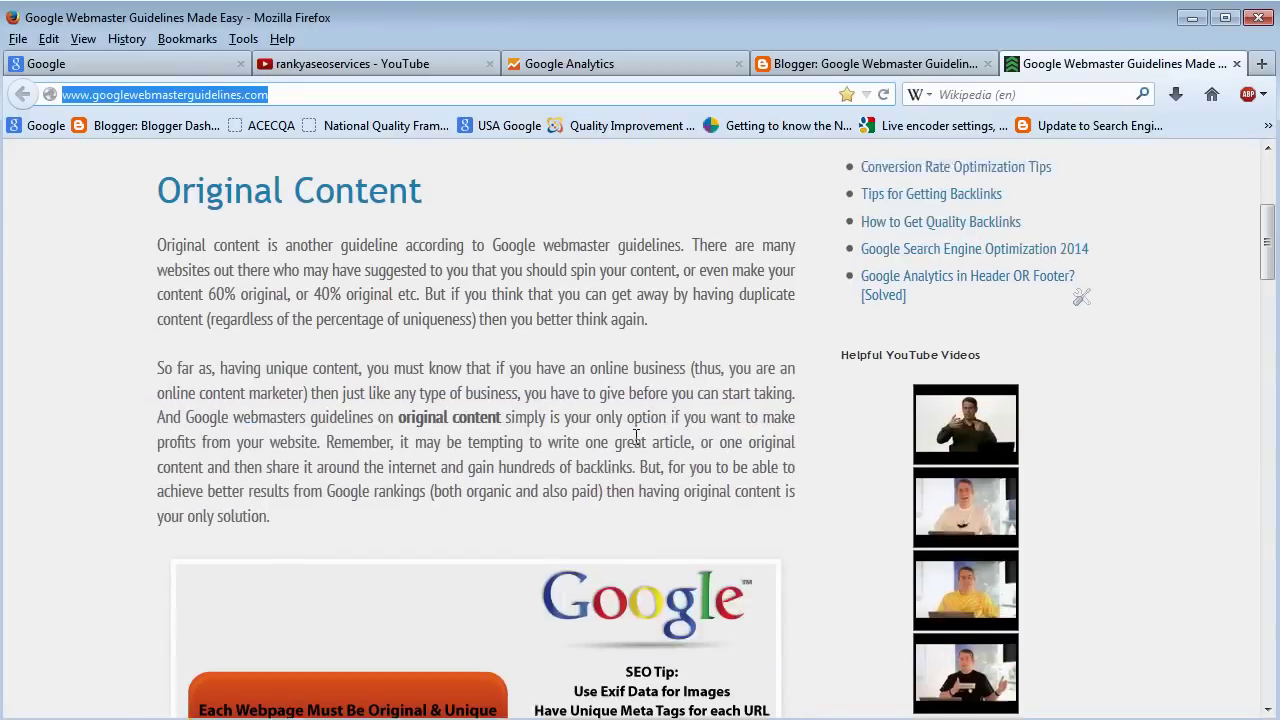
{"action": "scroll", "coordinate": [636, 437], "scroll_direction": "down", "scroll_amount": 5}
{"action": "scroll", "coordinate": [634, 444], "scroll_direction": "down", "scroll_amount": 15}
{"action": "scroll", "coordinate": [634, 444], "scroll_direction": "down", "scroll_amount": 2}
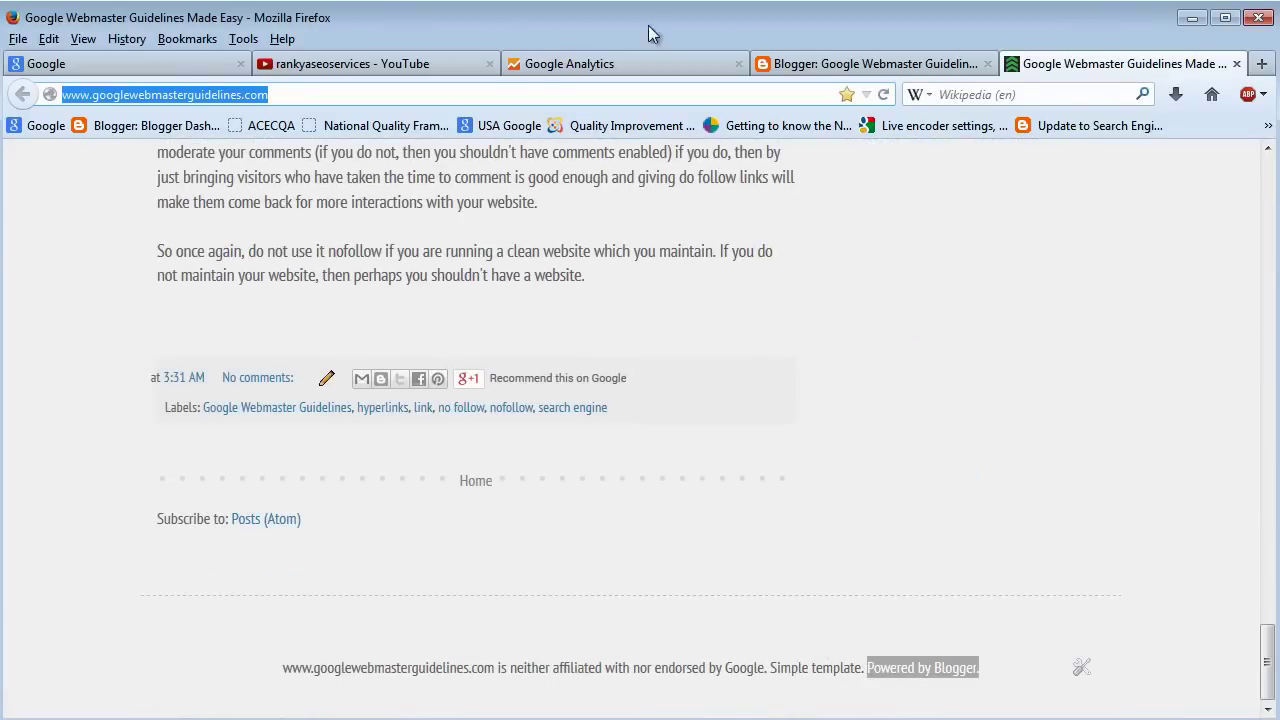
{"action": "left_click", "coordinate": [360, 60]}
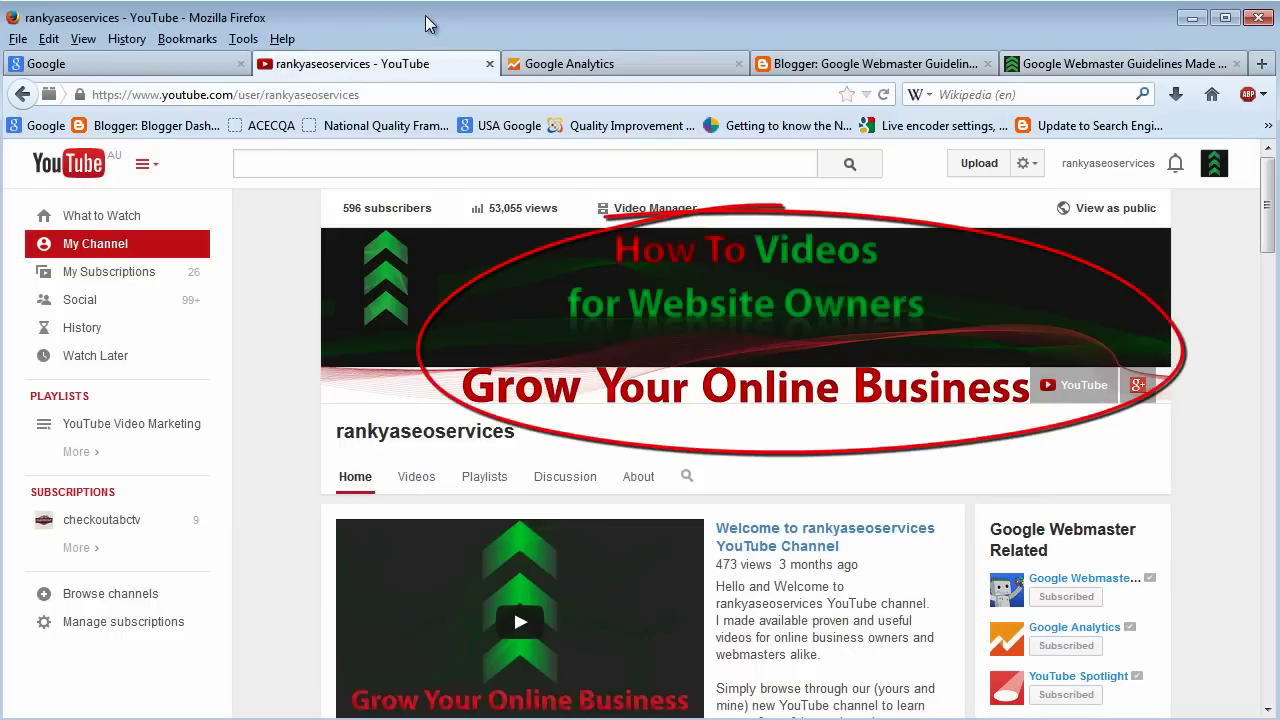